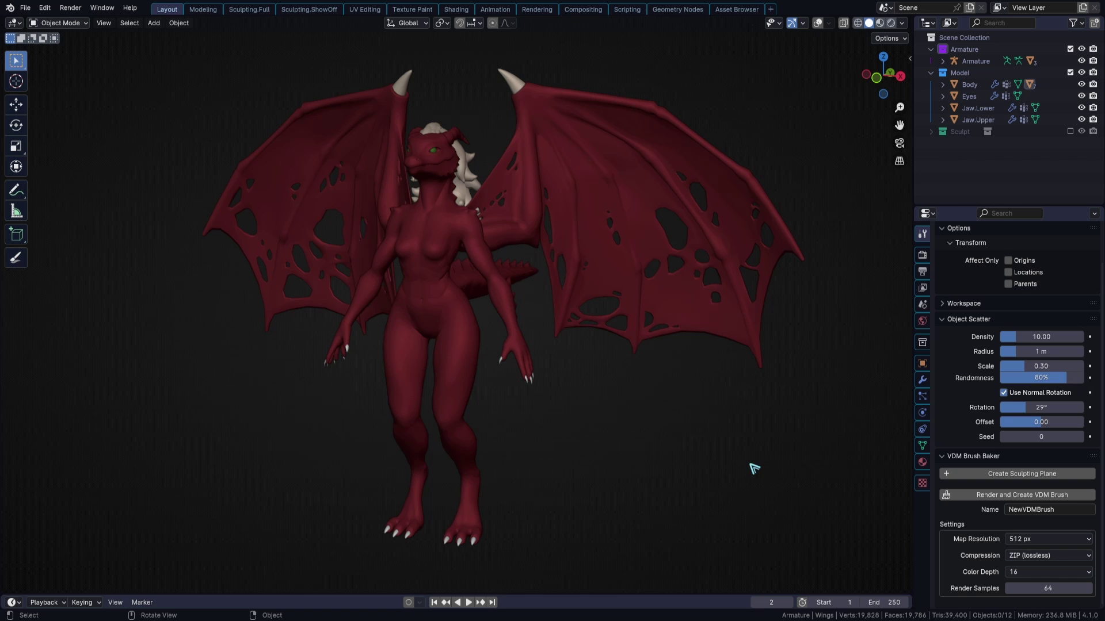
- Show the viewport overlays and parent the Body mesh to the Armature with automatic weights
{"action": "middle_click_drag", "start_coordinate": [649, 467], "coordinate": [671, 493]}
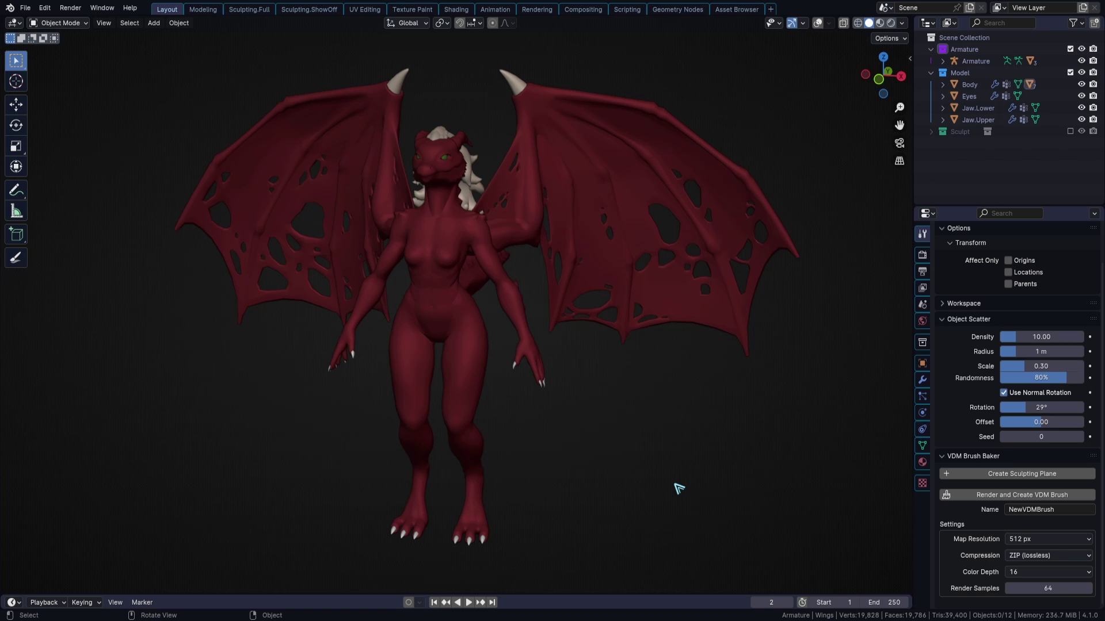
{"action": "key", "text": "shift+alt+z"}
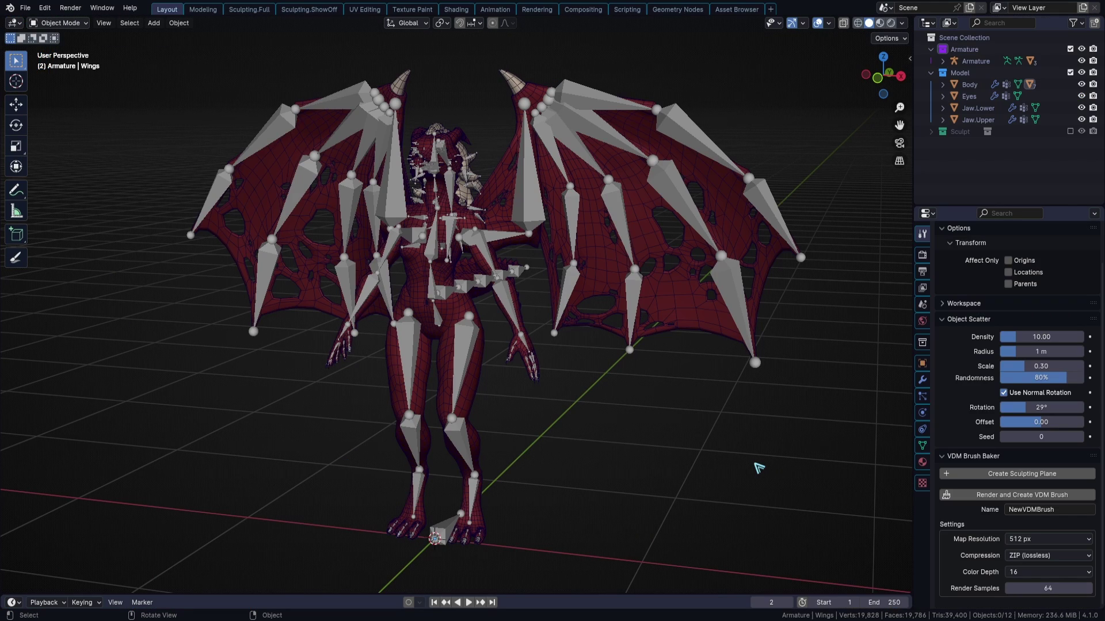
{"action": "left_click", "coordinate": [469, 338], "text": "shift"}
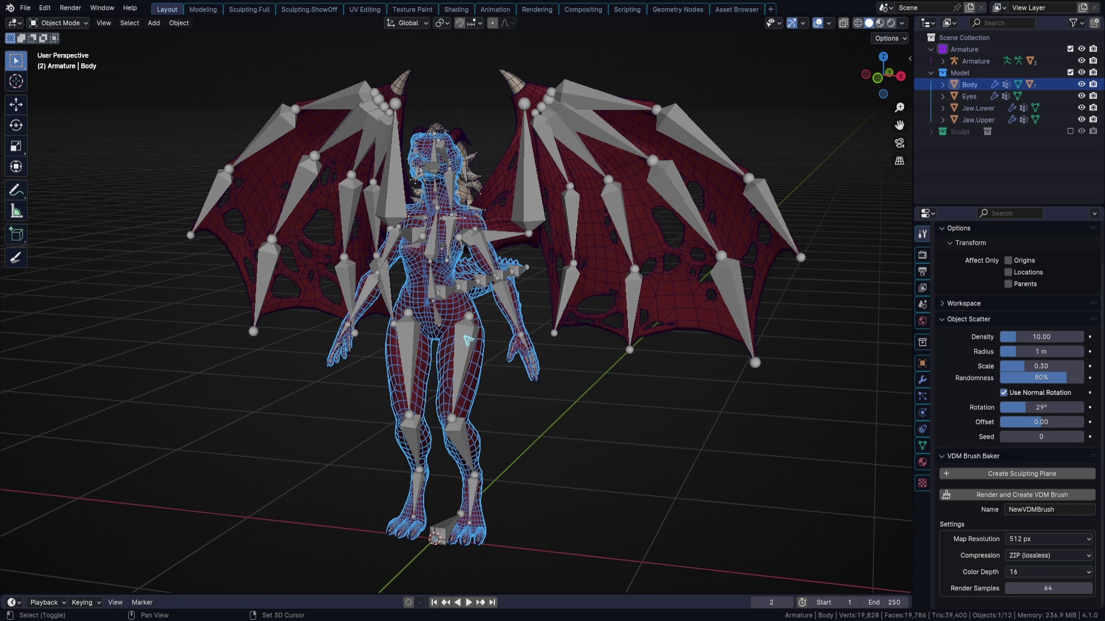
{"action": "left_click", "coordinate": [470, 343], "text": "shift"}
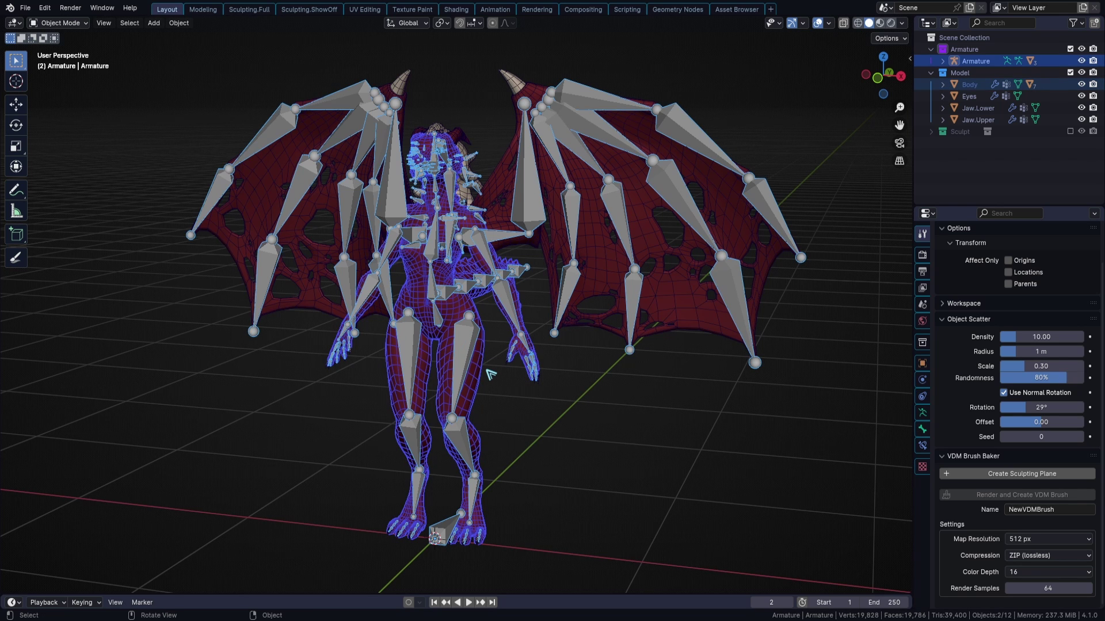
{"action": "key", "text": "ctrl+p"}
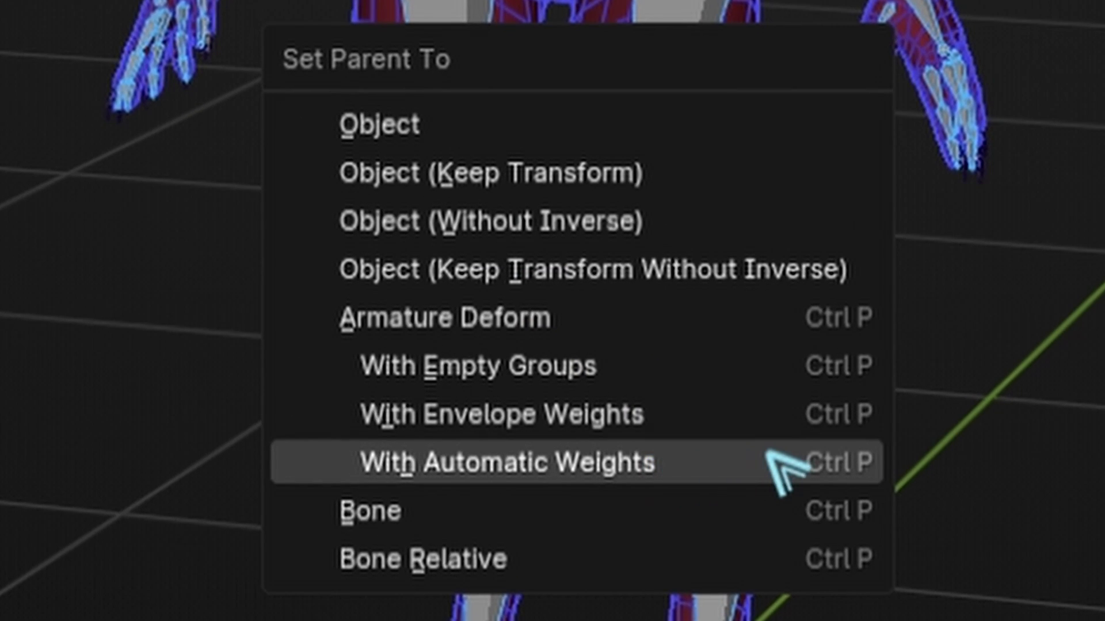
{"action": "left_click", "coordinate": [760, 461]}
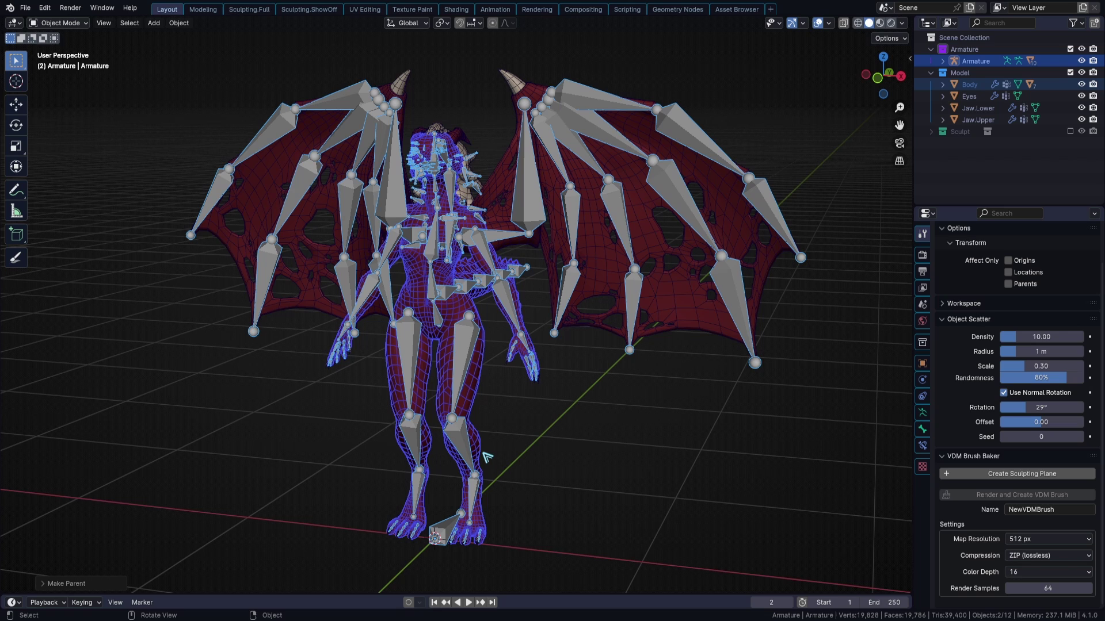
- Put the armature in Edit Mode, select the long hair bone behind the head and disable its Deform option
{"action": "left_click", "coordinate": [579, 363]}
{"action": "left_click", "coordinate": [574, 284]}
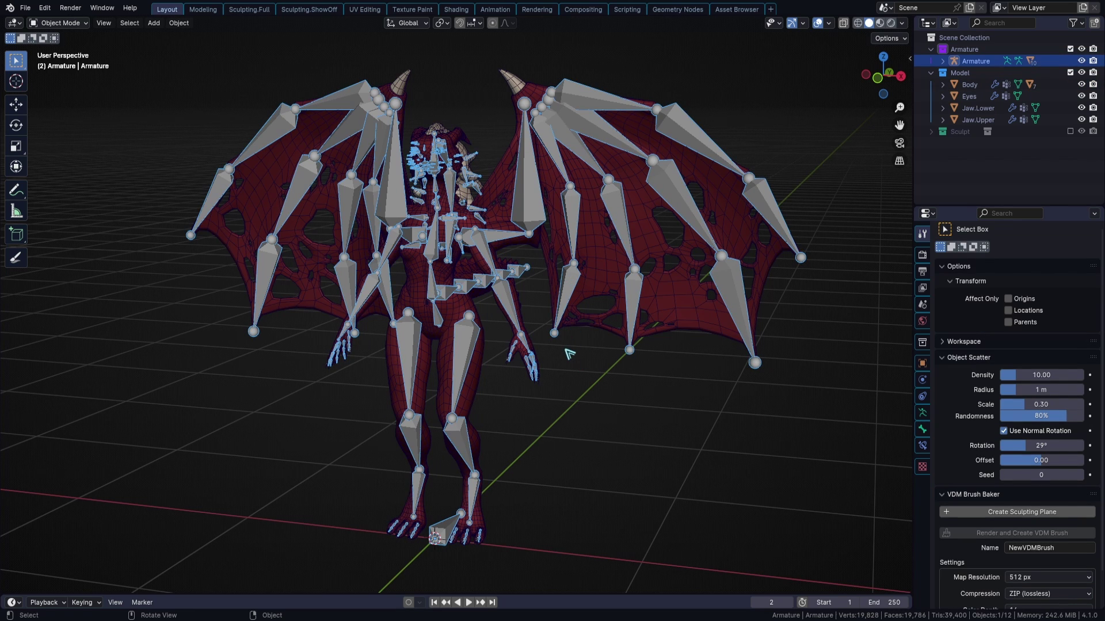
{"action": "key", "text": "Tab"}
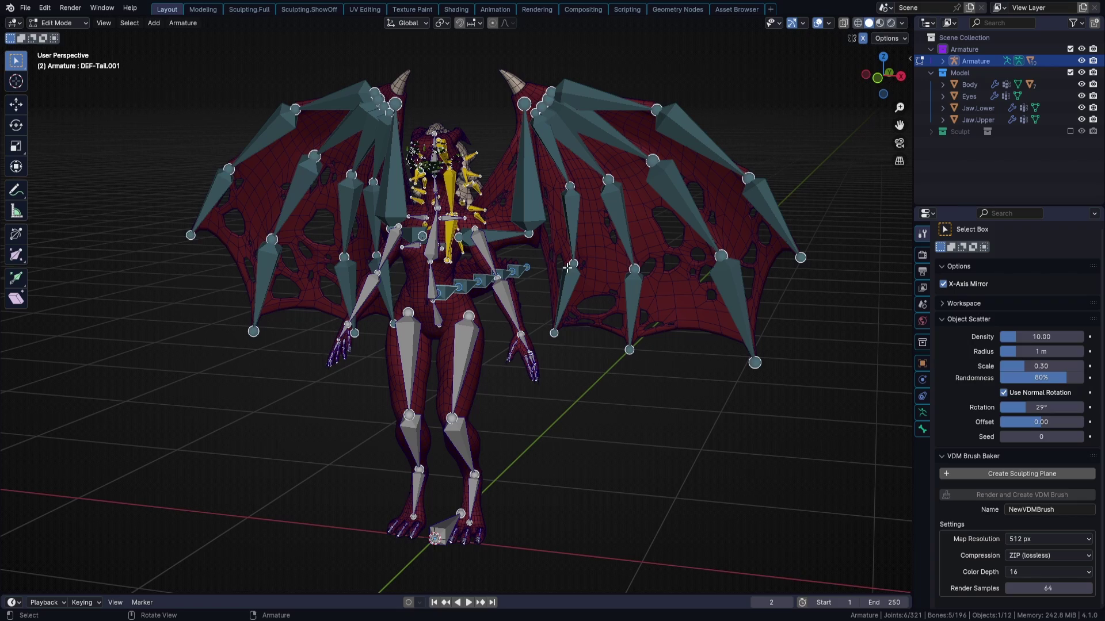
{"action": "middle_click_drag", "start_coordinate": [523, 324], "coordinate": [499, 326]}
{"action": "middle_click_drag", "start_coordinate": [500, 326], "coordinate": [406, 260], "text": "shift"}
{"action": "left_click", "coordinate": [369, 269]}
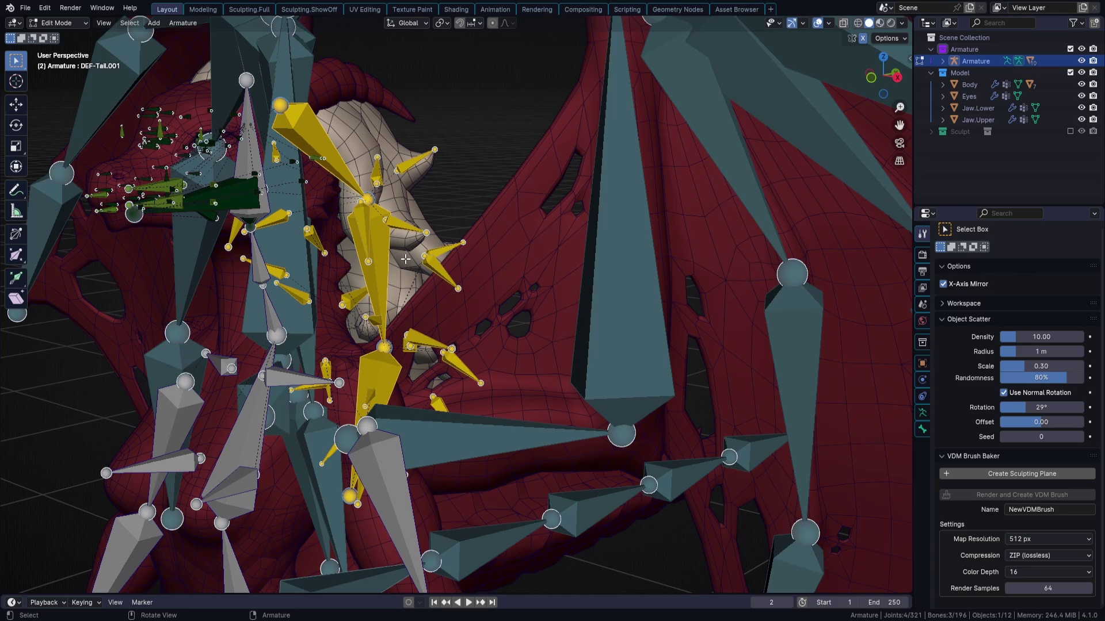
{"action": "key", "text": "alt+w"}
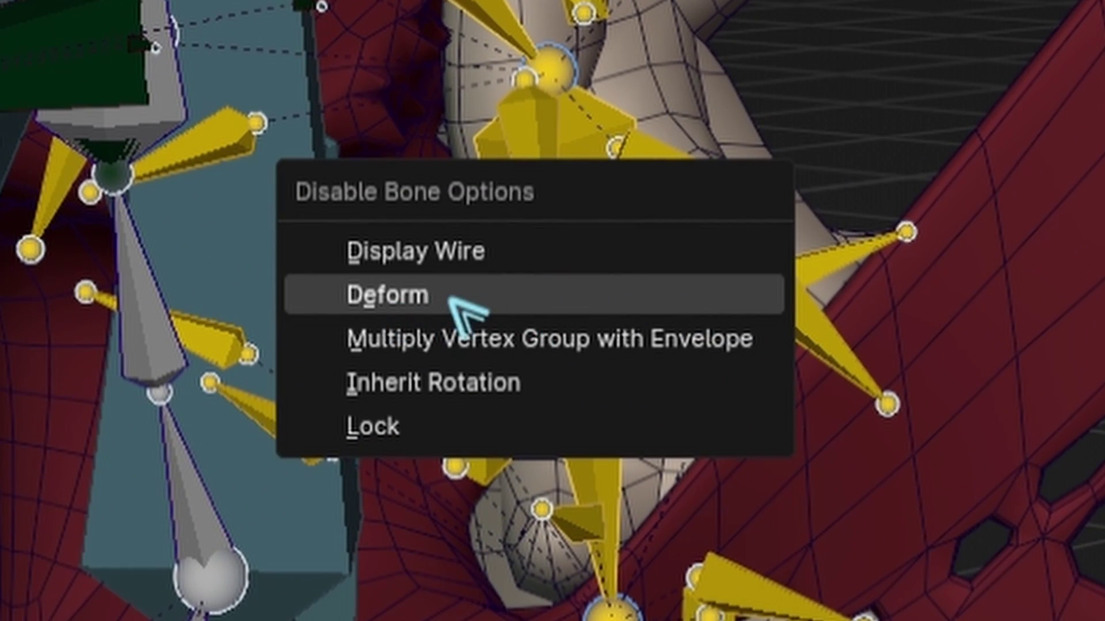
{"action": "left_click", "coordinate": [526, 296]}
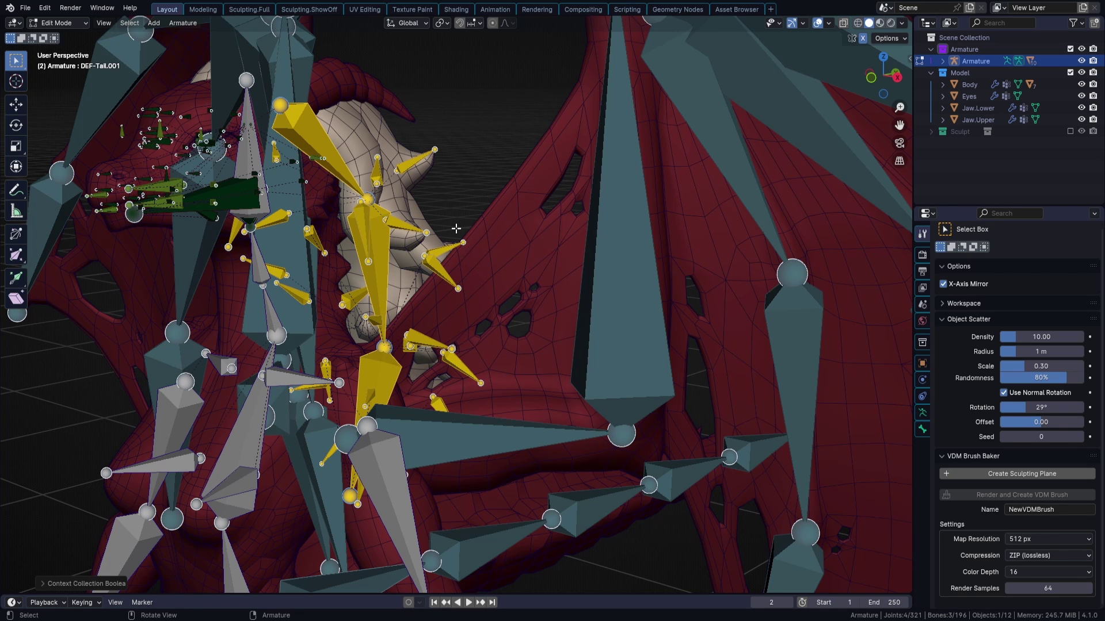
- Enable the Deform option on the selected hair bone and return the armature to Object Mode
{"action": "key", "text": "ctrl+shift+w"}
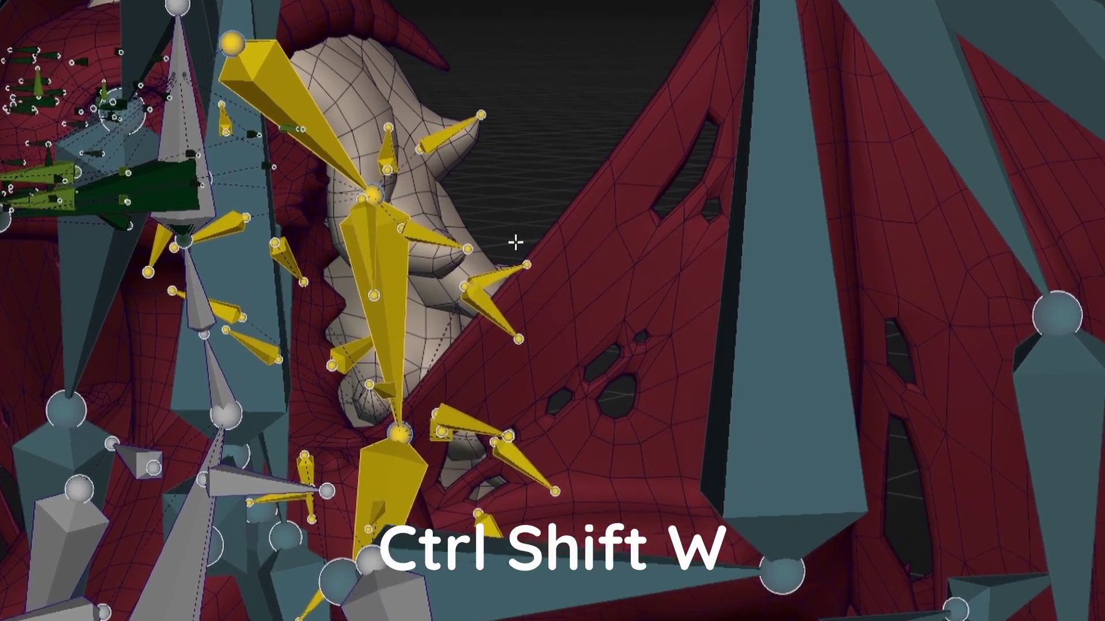
{"action": "key", "text": "ctrl+shift+w"}
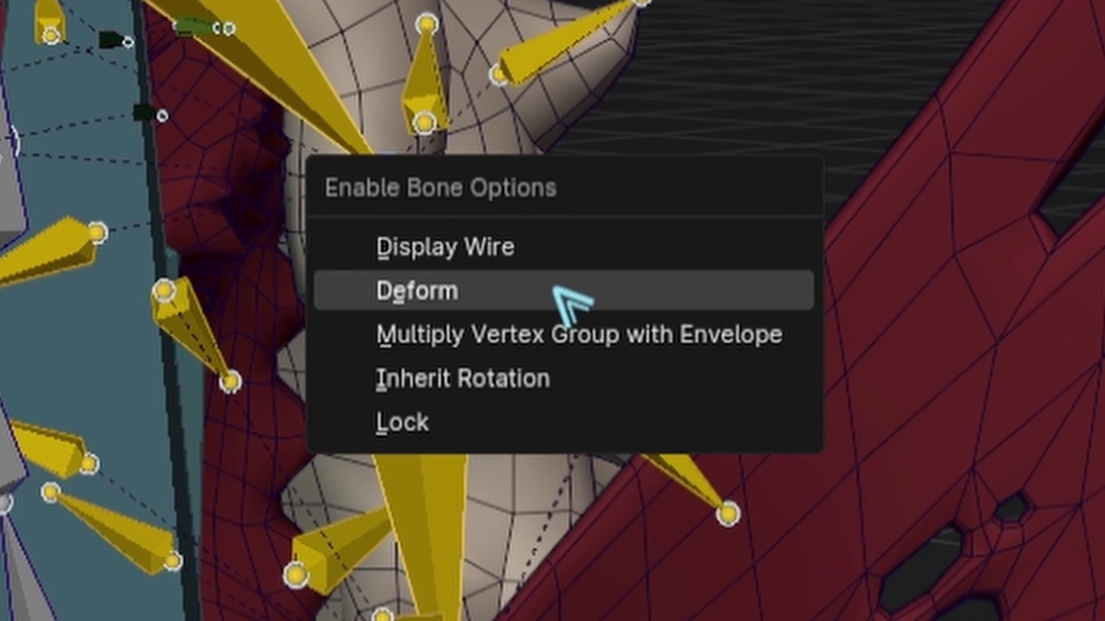
{"action": "left_click", "coordinate": [569, 297]}
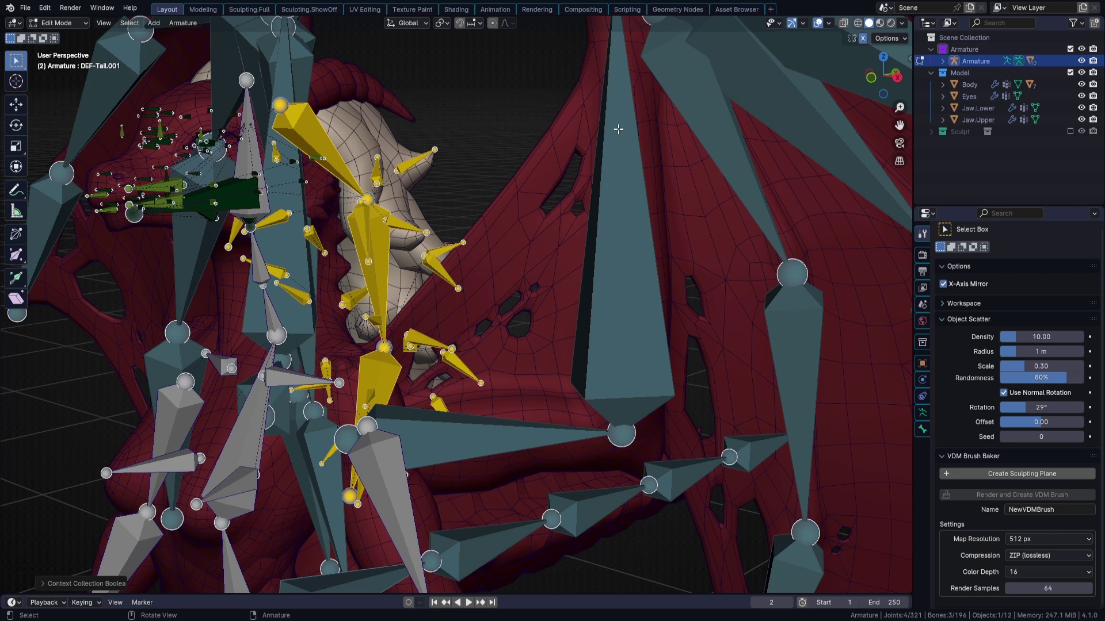
{"action": "scroll", "coordinate": [499, 254], "scroll_direction": "down", "scroll_amount": 10}
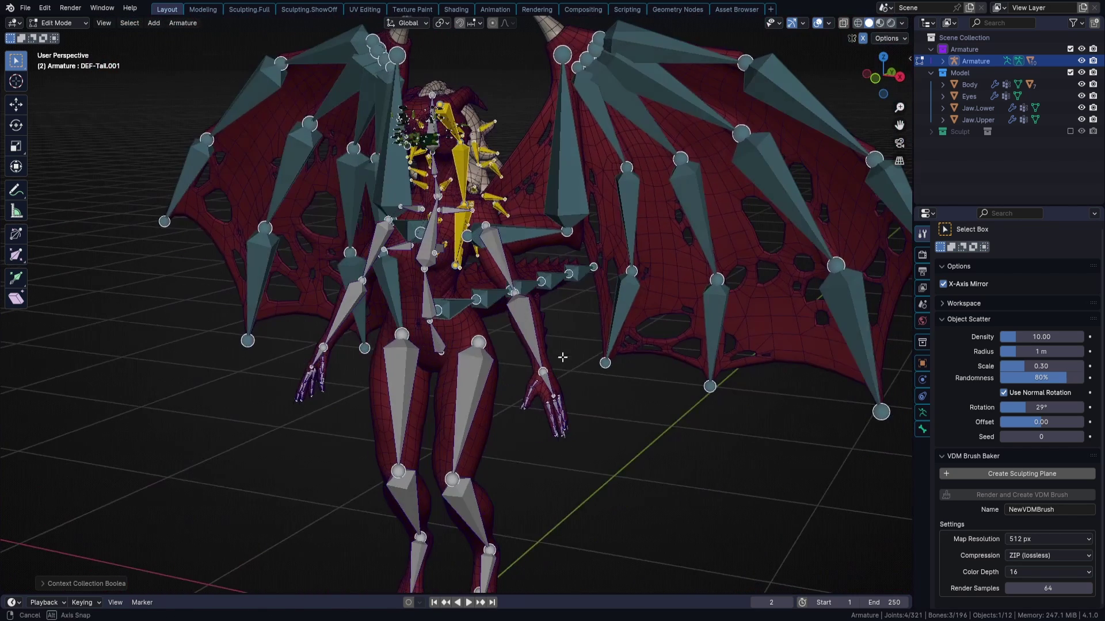
{"action": "key", "text": "Tab"}
- Select only the Body mesh and switch it to Weight Paint mode
{"action": "middle_click_drag", "start_coordinate": [426, 358], "coordinate": [480, 369], "text": "ctrl"}
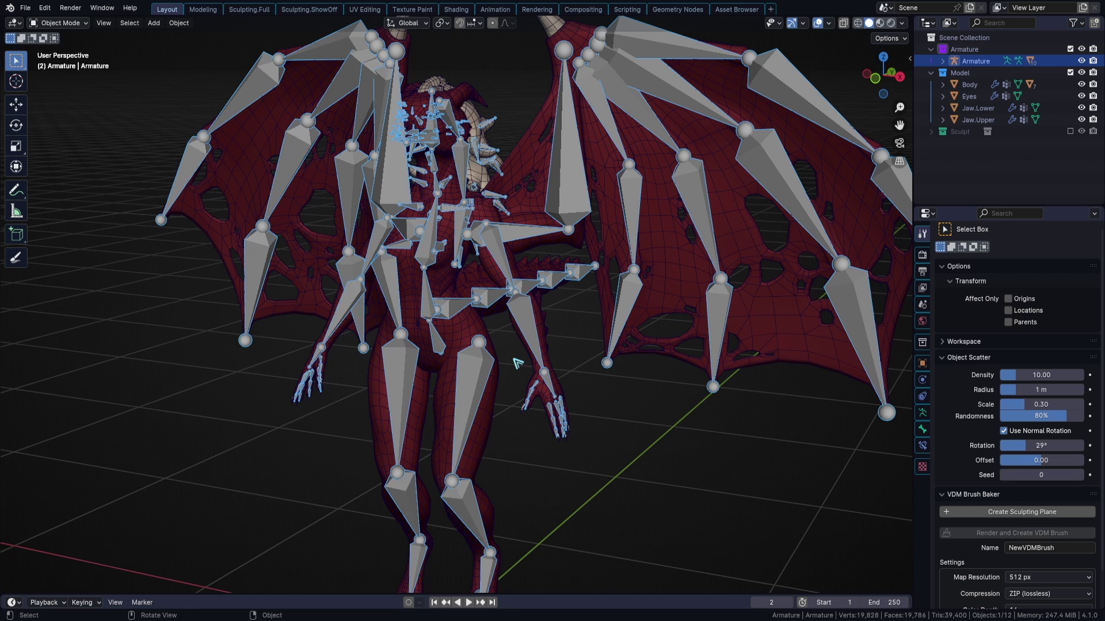
{"action": "left_click", "coordinate": [242, 198]}
{"action": "left_click", "coordinate": [373, 428]}
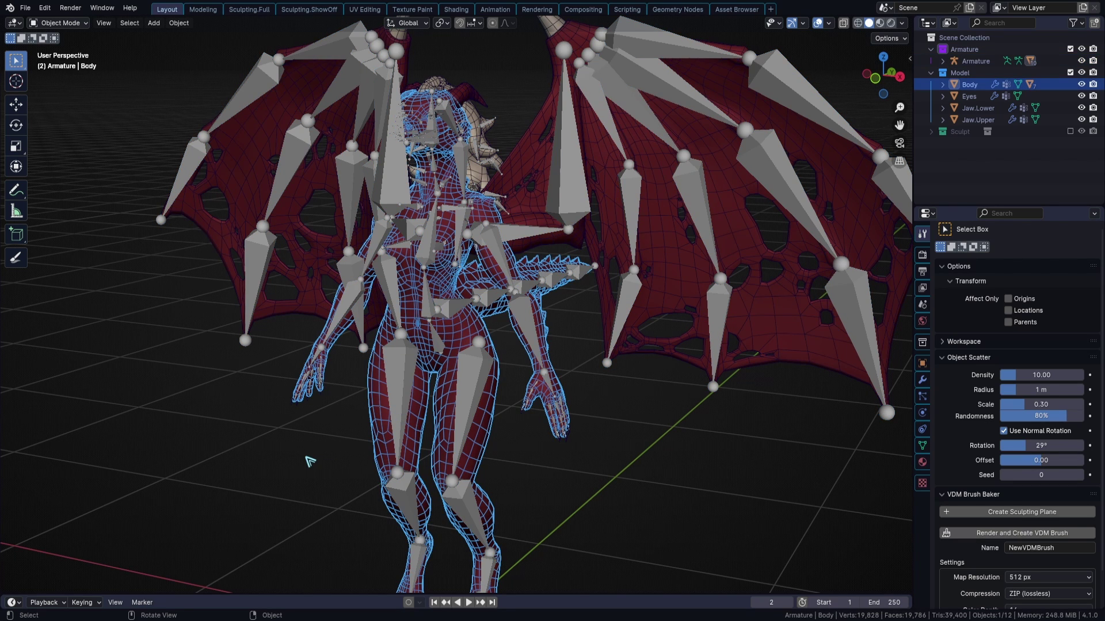
{"action": "scroll", "coordinate": [1018, 414], "scroll_direction": "down", "scroll_amount": 2}
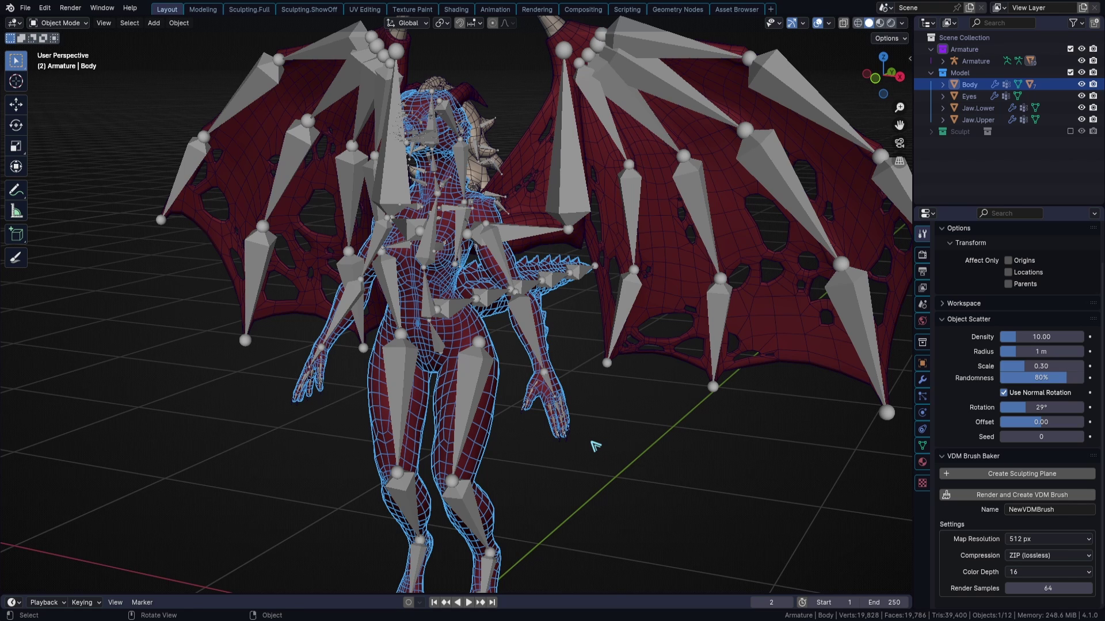
{"action": "key", "text": "ctrl+Tab"}
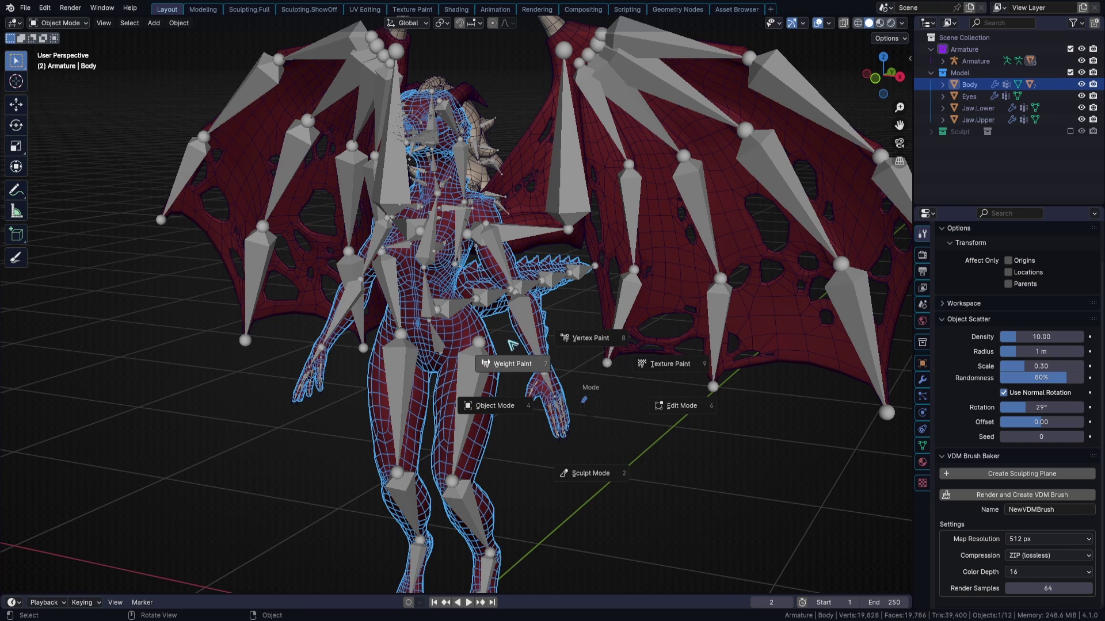
{"action": "left_click", "coordinate": [518, 364]}
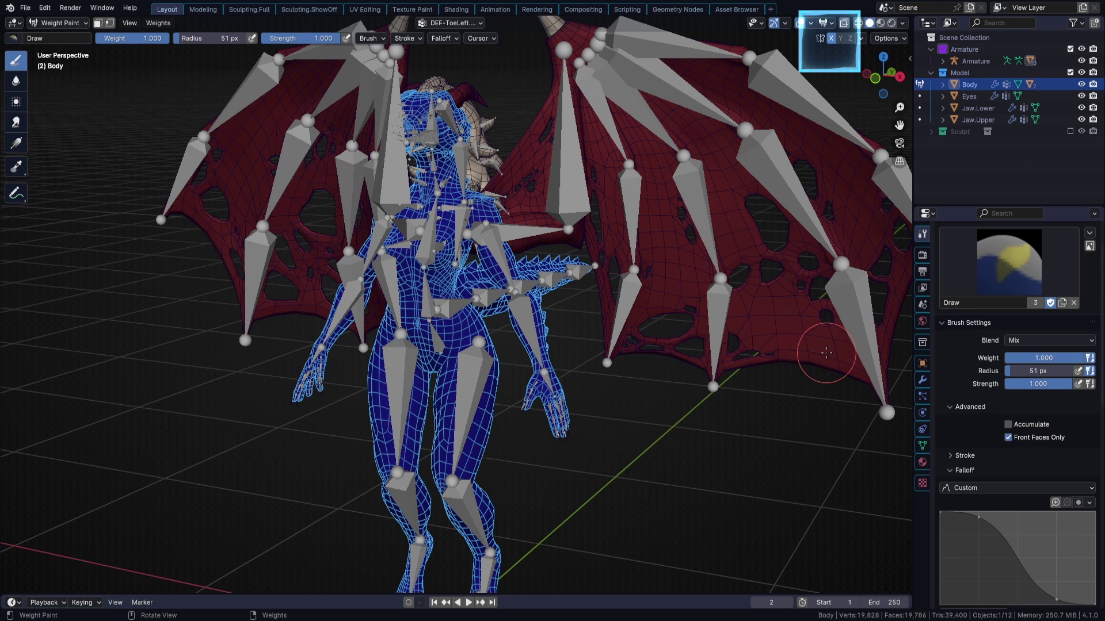
- Examine the Body's Mirror and Armature modifiers and the Draw brush's Advanced, Falloff and Options settings
{"action": "left_click", "coordinate": [922, 379]}
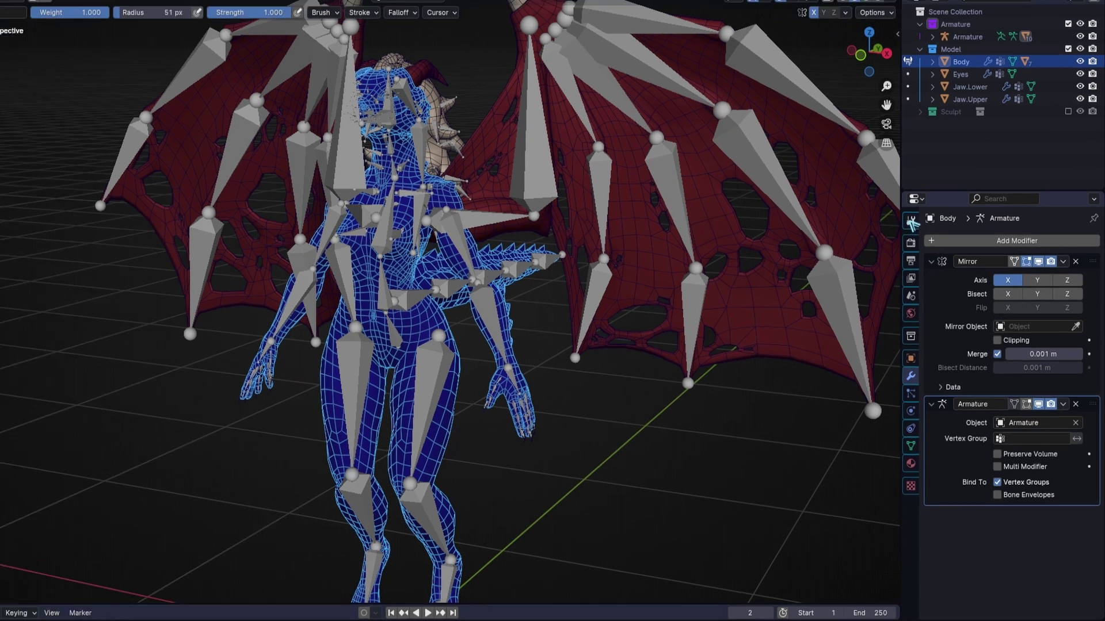
{"action": "left_click", "coordinate": [922, 233]}
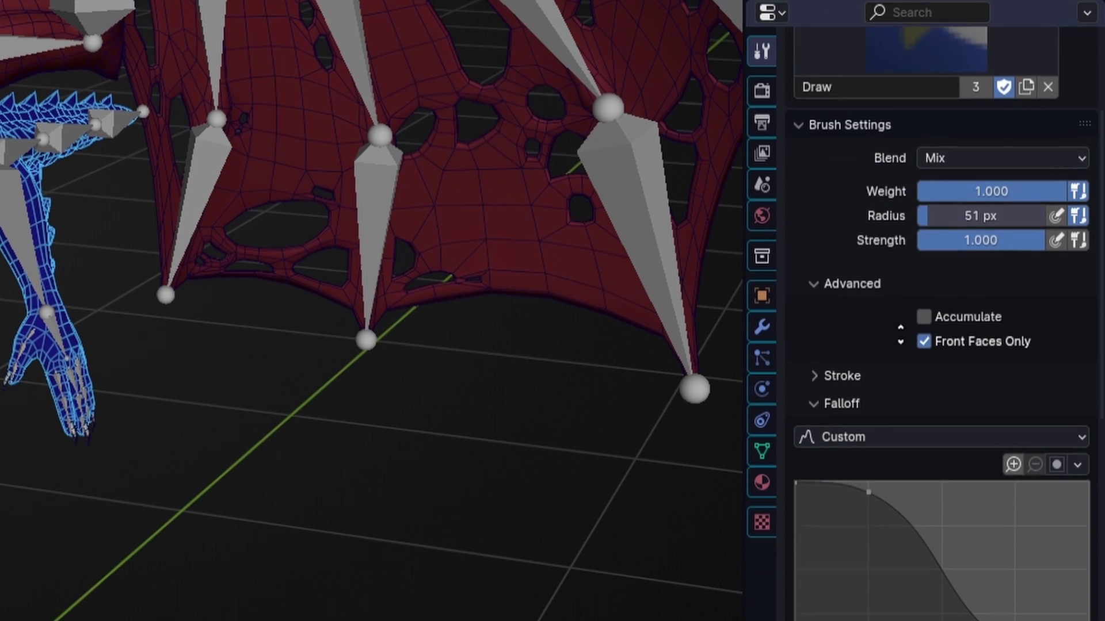
{"action": "scroll", "coordinate": [900, 334], "scroll_direction": "down", "scroll_amount": 4}
{"action": "left_click", "coordinate": [869, 190]}
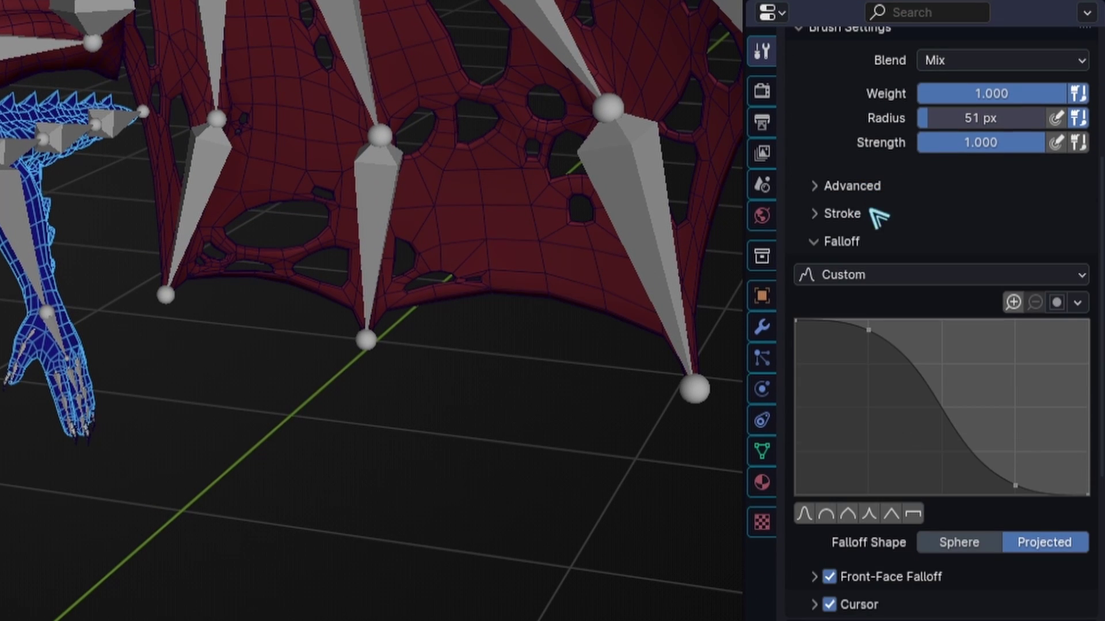
{"action": "left_click", "coordinate": [871, 191]}
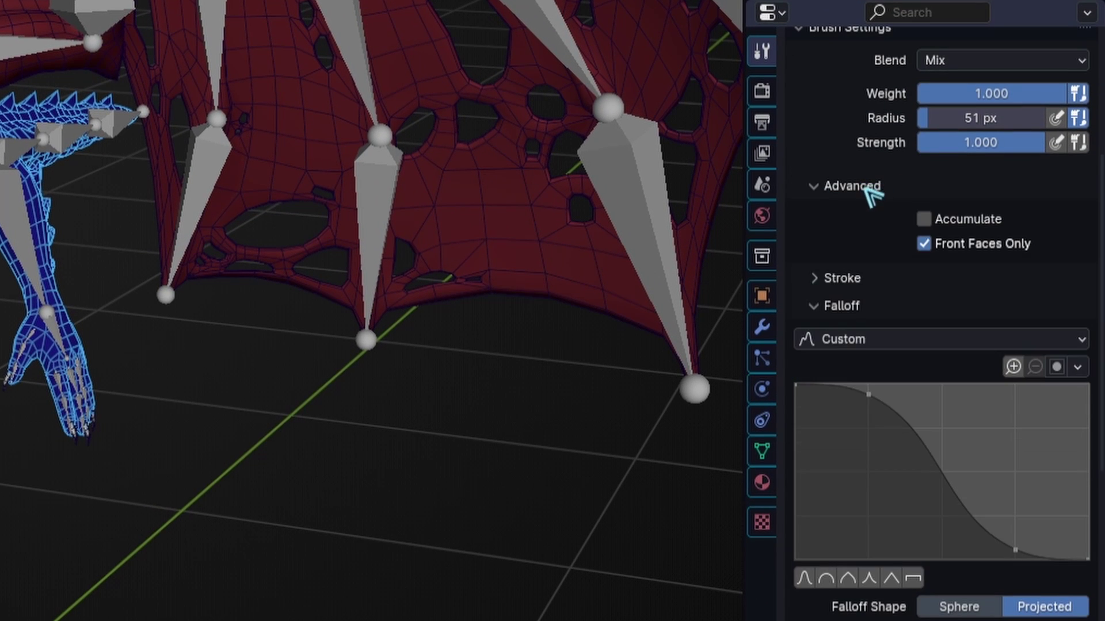
{"action": "left_click", "coordinate": [847, 307]}
{"action": "left_click", "coordinate": [848, 309]}
{"action": "scroll", "coordinate": [978, 478], "scroll_direction": "down", "scroll_amount": 3}
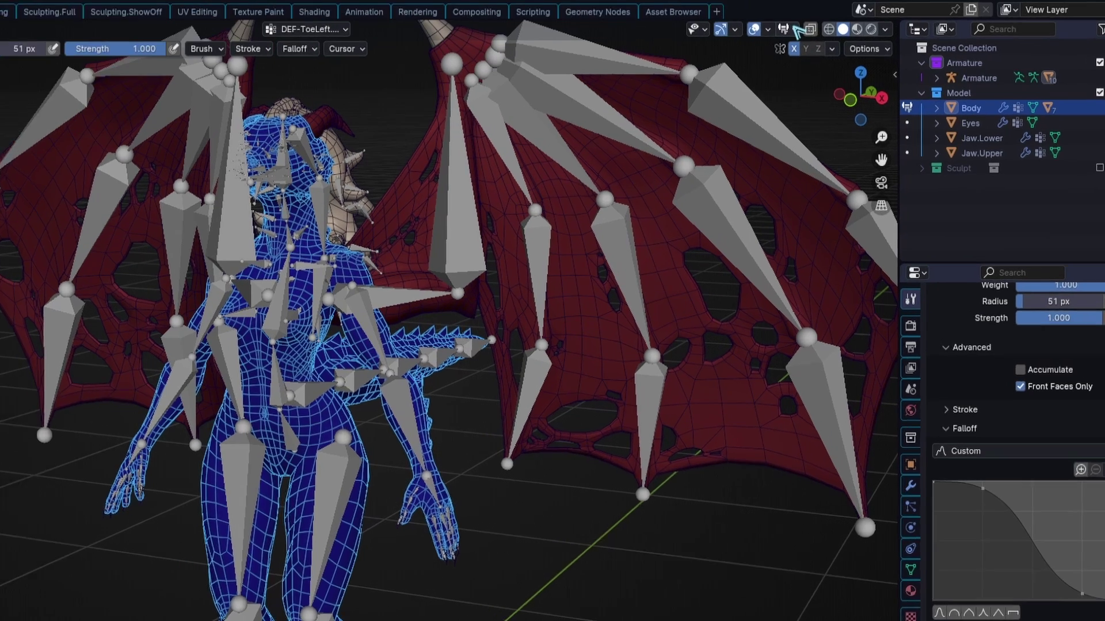
- Set the Zero Weights display to Active in the weight paint overlays
{"action": "left_click", "coordinate": [830, 23]}
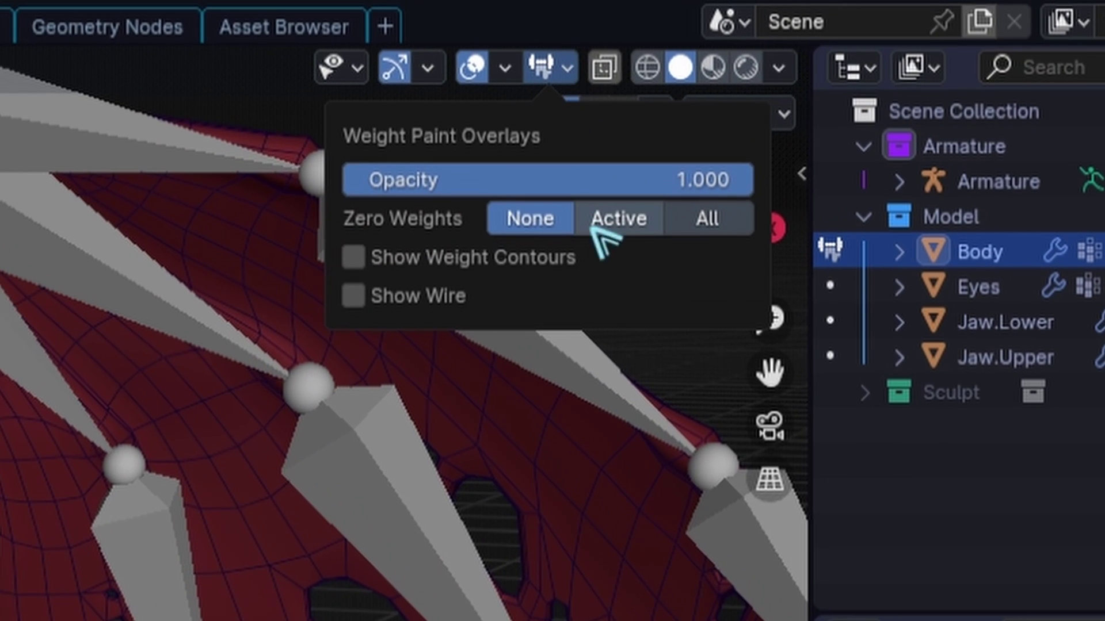
{"action": "left_click", "coordinate": [623, 219]}
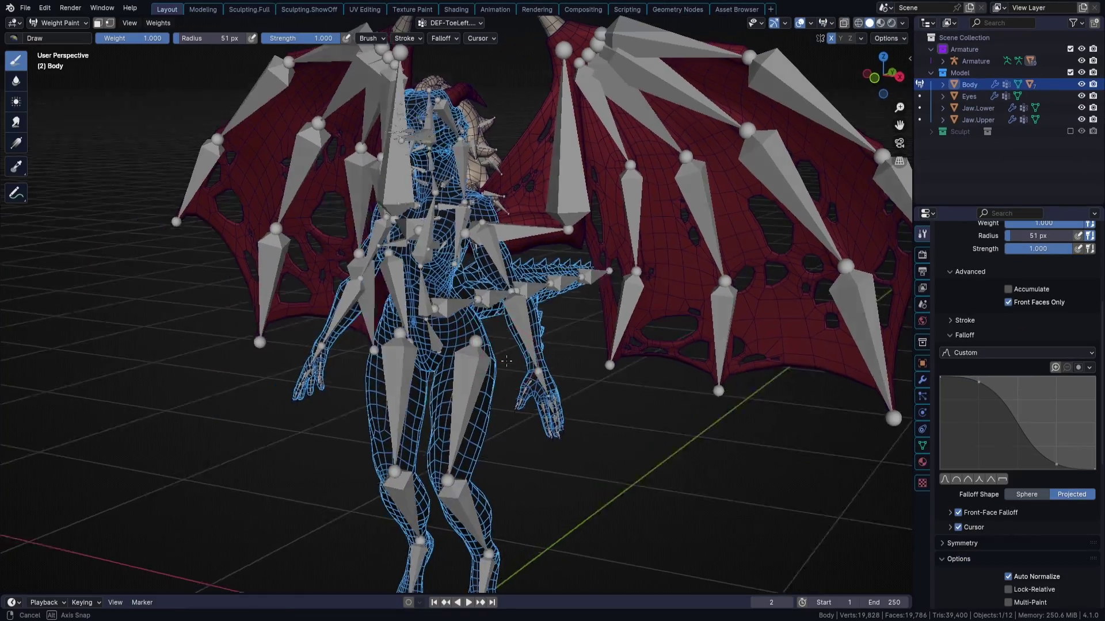
{"action": "scroll", "coordinate": [465, 332], "scroll_direction": "up", "scroll_amount": 5}
{"action": "middle_click_drag", "start_coordinate": [538, 321], "coordinate": [546, 369]}
{"action": "mouse_move", "coordinate": [547, 368]}
{"action": "middle_mouse_down"}
{"action": "mouse_move", "coordinate": [604, 371]}
{"action": "mouse_move", "coordinate": [547, 368]}
{"action": "middle_mouse_up"}
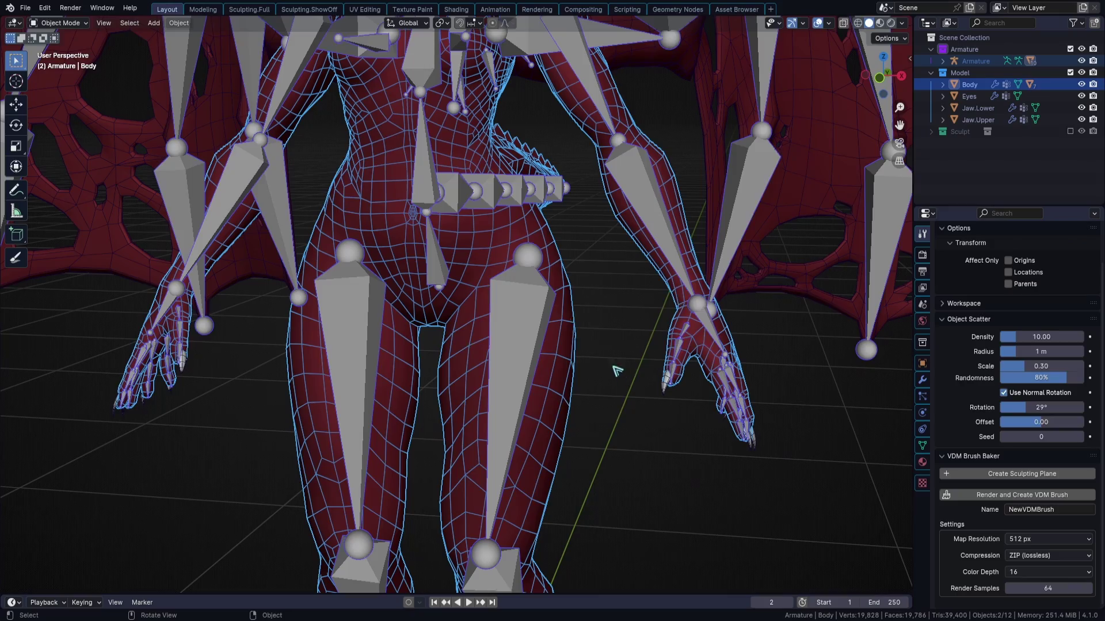
- Enter Weight Paint mode with the armature and Body both selected, and display the weights of the DEF-UpperLeg.L bone
{"action": "key", "text": "ctrl+Tab"}
{"action": "left_click", "coordinate": [520, 326], "text": "ctrl+shift"}
{"action": "middle_click_drag", "start_coordinate": [460, 304], "coordinate": [492, 402], "text": "shift"}
{"action": "scroll", "coordinate": [485, 404], "scroll_direction": "up", "scroll_amount": 1}
{"action": "middle_click_drag", "start_coordinate": [492, 401], "coordinate": [522, 124], "text": "shift"}
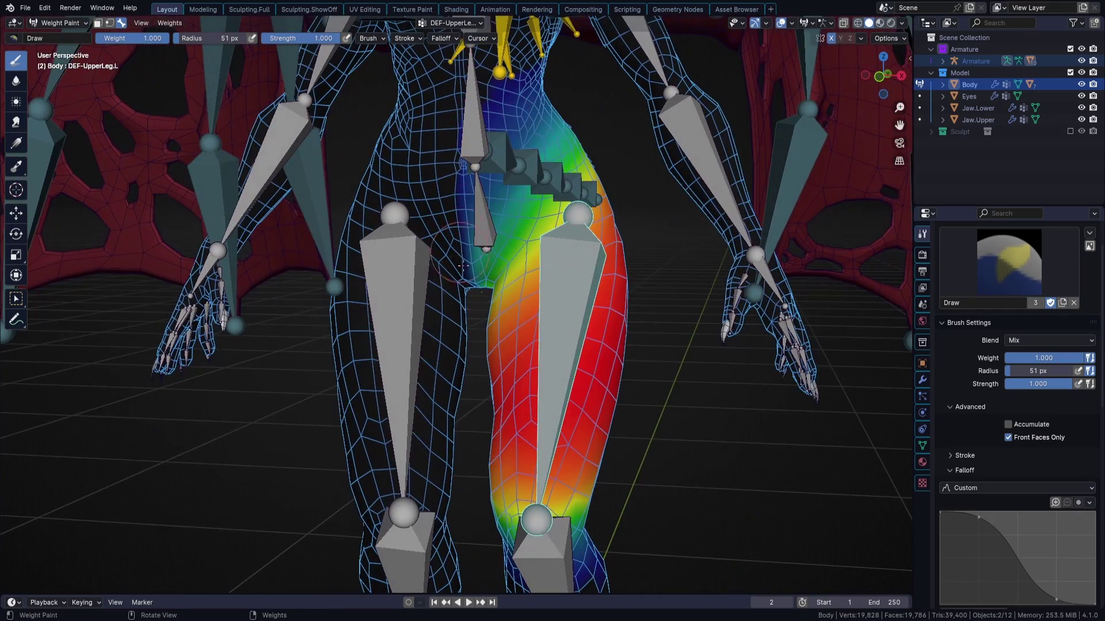
{"action": "scroll", "coordinate": [590, 344], "scroll_direction": "down", "scroll_amount": 3}
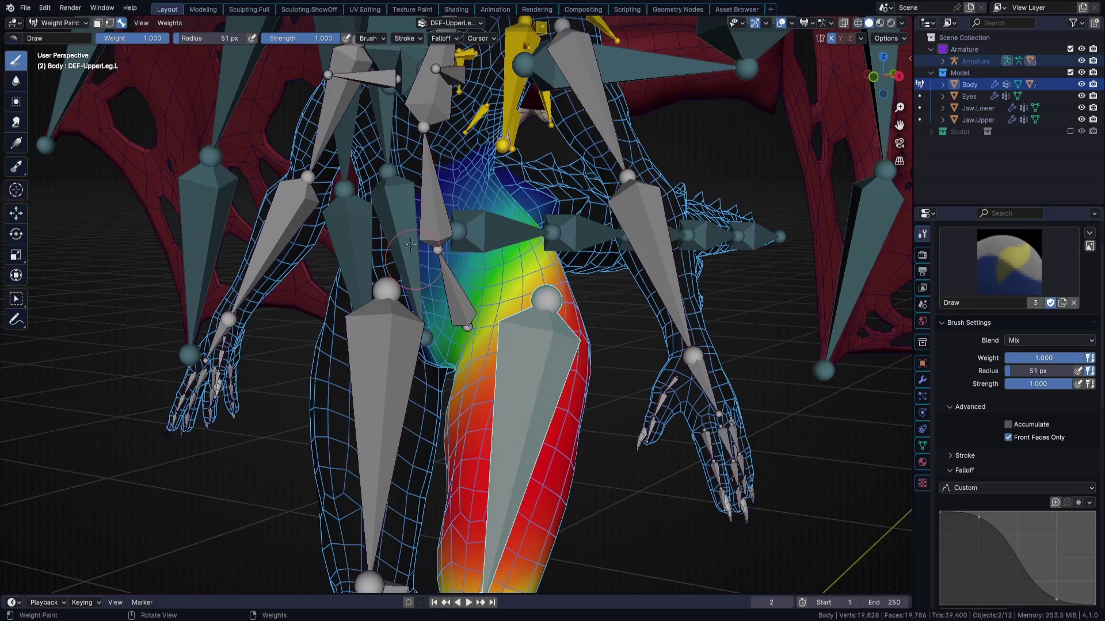
{"action": "mouse_move", "coordinate": [629, 345]}
{"action": "middle_mouse_down"}
{"action": "mouse_move", "coordinate": [555, 350]}
{"action": "mouse_move", "coordinate": [616, 362]}
{"action": "mouse_move", "coordinate": [597, 330]}
{"action": "middle_mouse_up"}
{"action": "scroll", "coordinate": [600, 324], "scroll_direction": "up", "scroll_amount": 2}
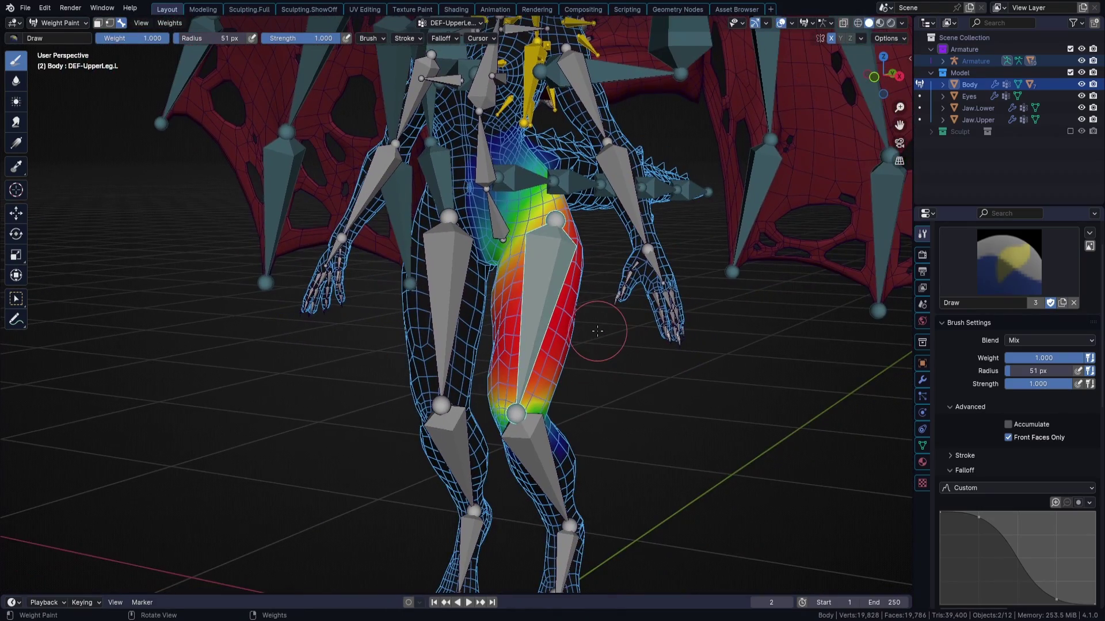
- Leave Weight Paint for Object Mode and check the viewport overlay settings
{"action": "key", "text": "ctrl+Tab"}
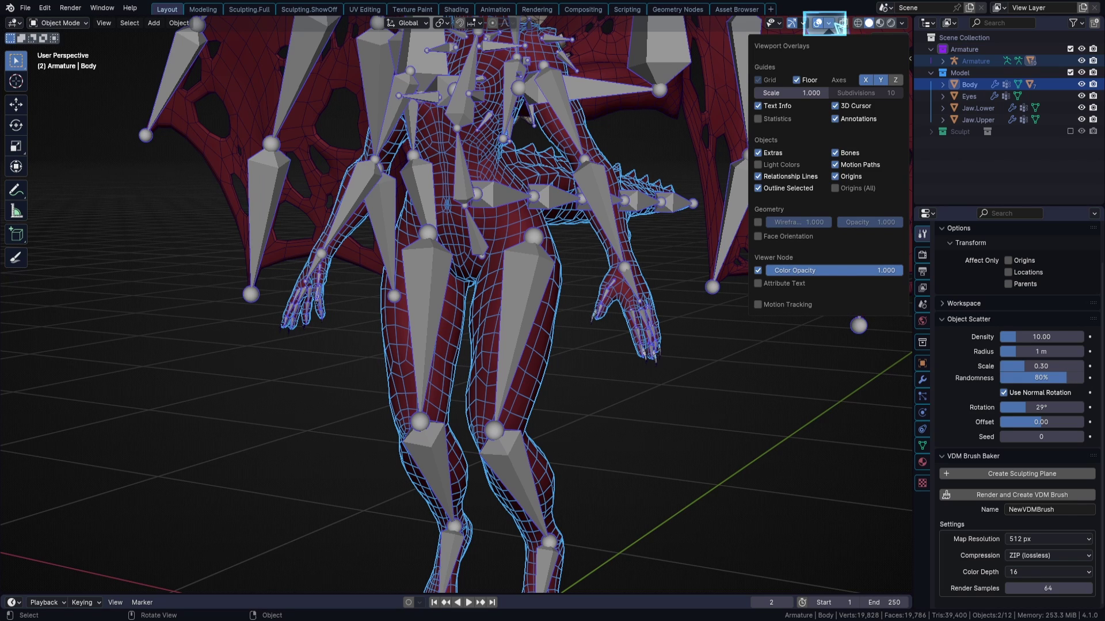
{"action": "left_click", "coordinate": [833, 26]}
{"action": "left_click", "coordinate": [830, 23]}
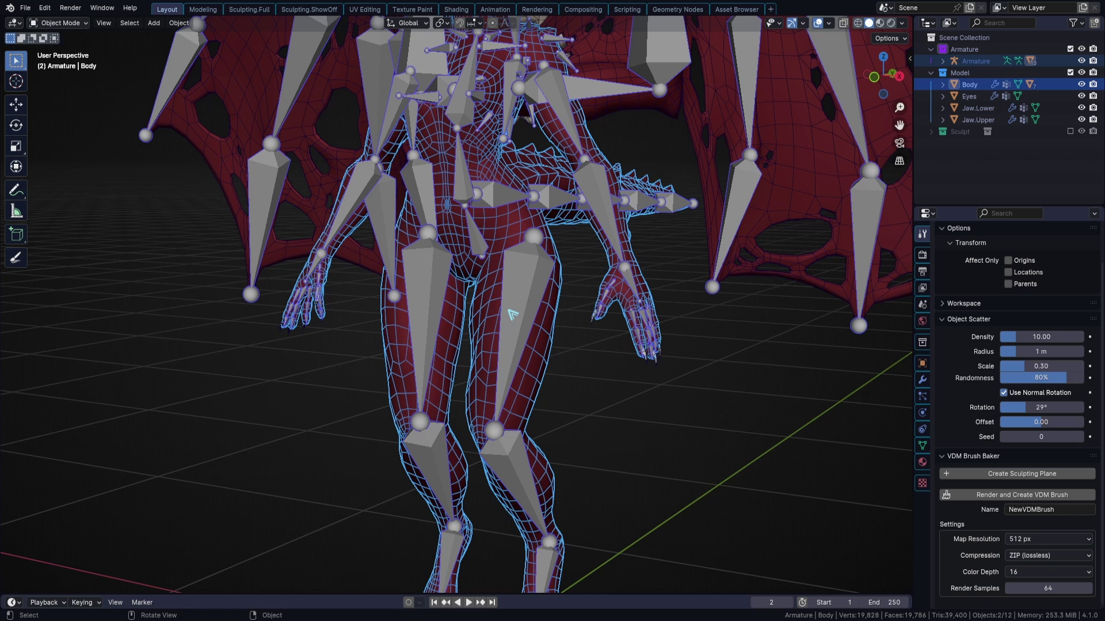
- Select the armature and set its bones to display as Stick, with In Front enabled
{"action": "left_click", "coordinate": [528, 299]}
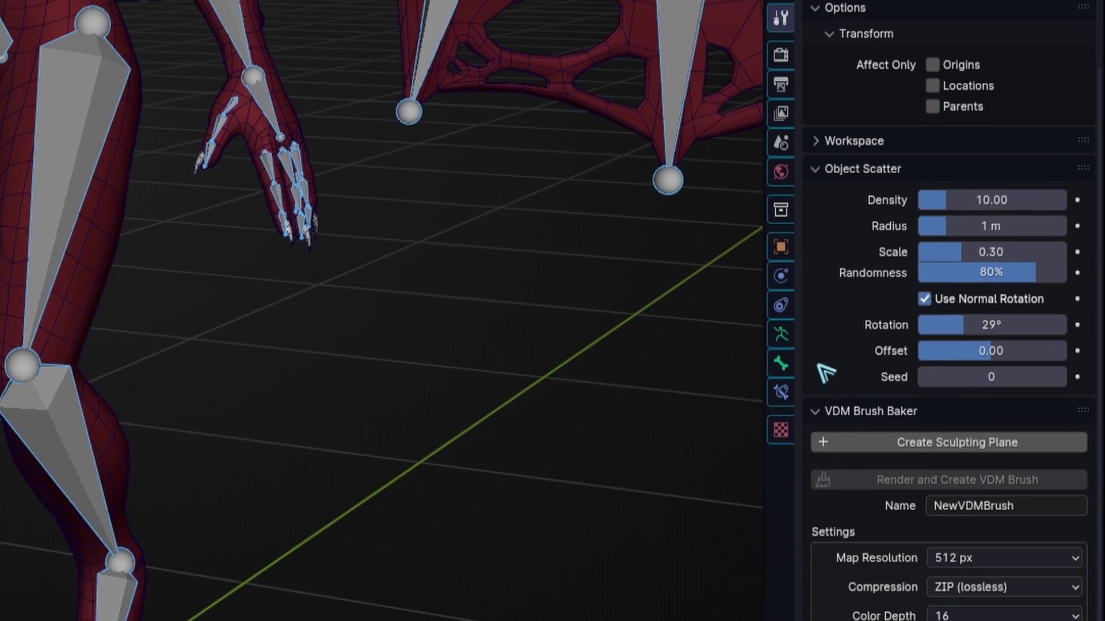
{"action": "left_click", "coordinate": [923, 412]}
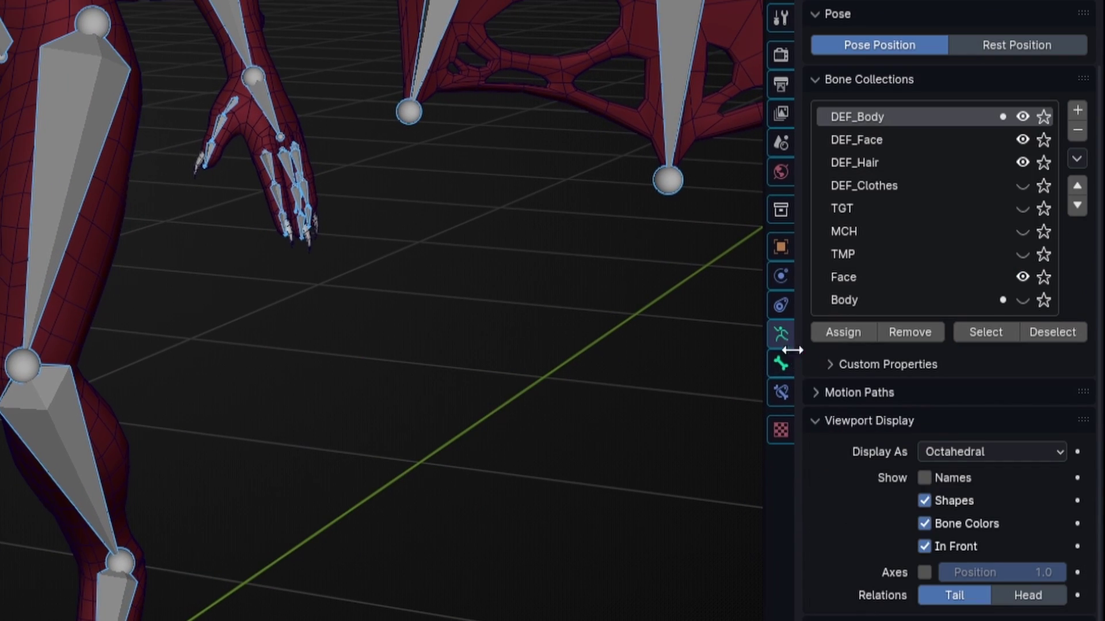
{"action": "scroll", "coordinate": [860, 449], "scroll_direction": "down", "scroll_amount": 2}
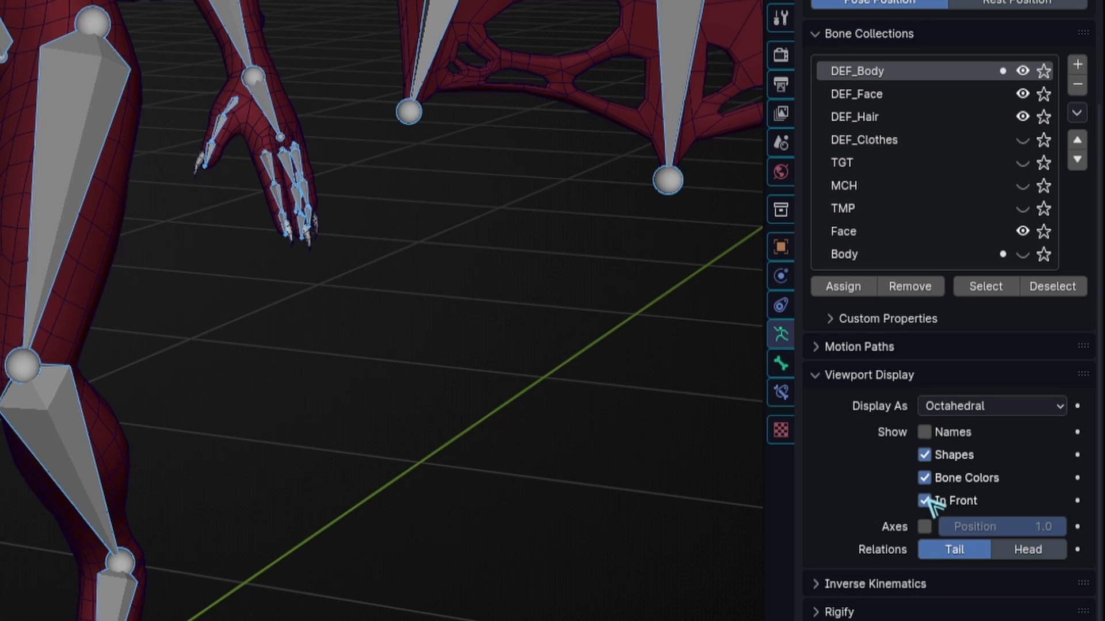
{"action": "left_click", "coordinate": [924, 500]}
{"action": "left_click", "coordinate": [924, 501]}
{"action": "left_click", "coordinate": [986, 406]}
{"action": "left_click", "coordinate": [979, 452]}
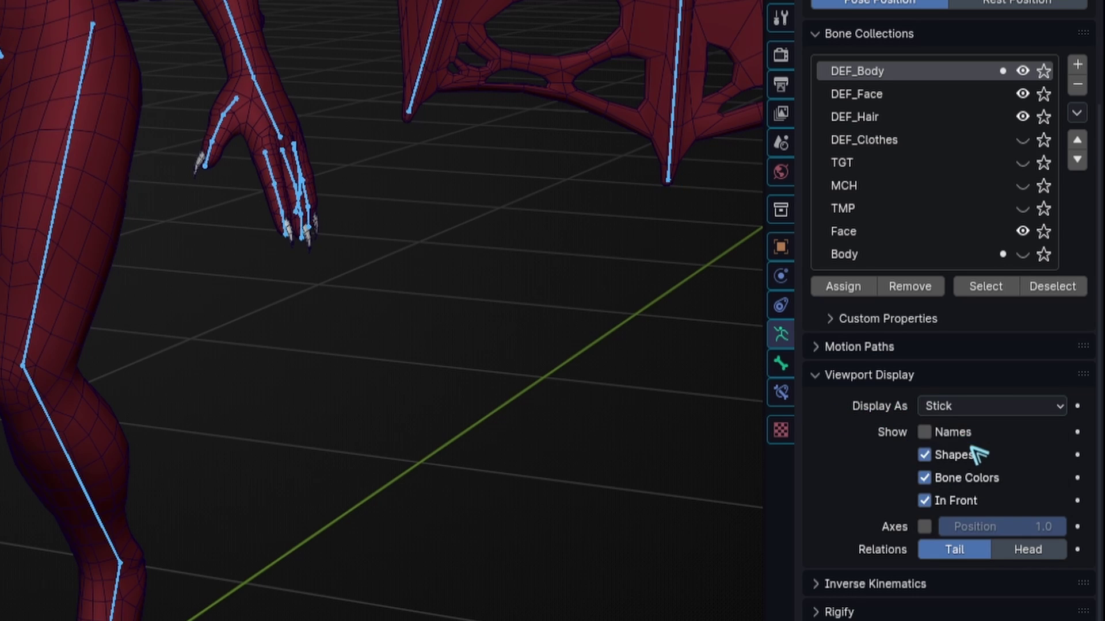
- Select the armature together with the Body mesh as the active object, and enter Weight Paint mode
{"action": "scroll", "coordinate": [568, 255], "scroll_direction": "down", "scroll_amount": 1}
{"action": "middle_click_drag", "start_coordinate": [568, 255], "coordinate": [543, 409], "text": "shift"}
{"action": "scroll", "coordinate": [575, 374], "scroll_direction": "up", "scroll_amount": 2}
{"action": "middle_click_drag", "start_coordinate": [616, 328], "coordinate": [583, 329]}
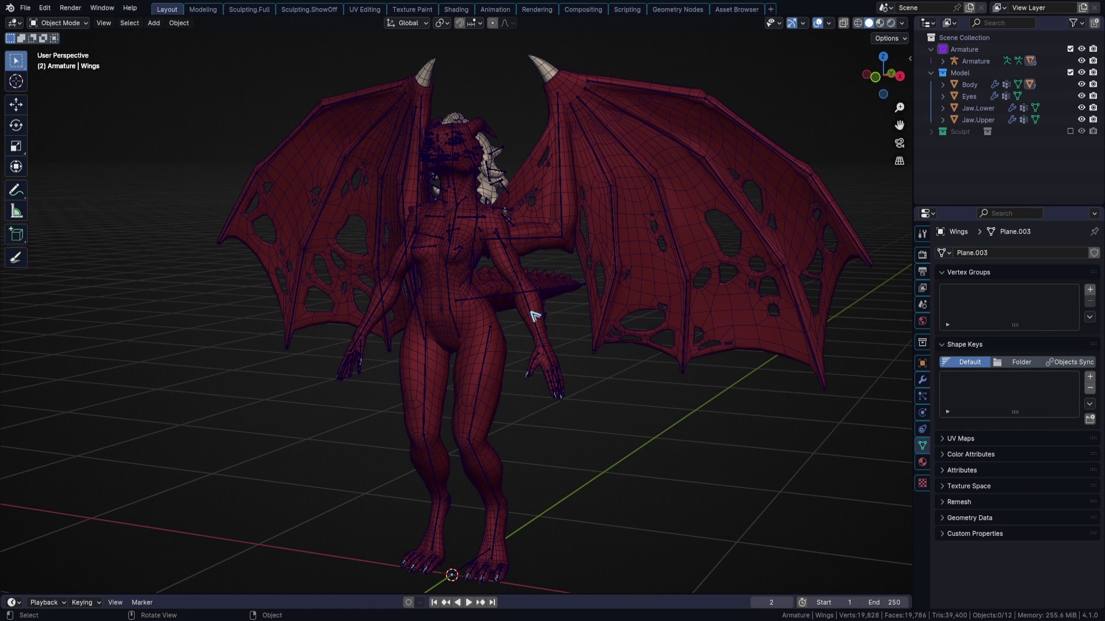
{"action": "left_click", "coordinate": [537, 316]}
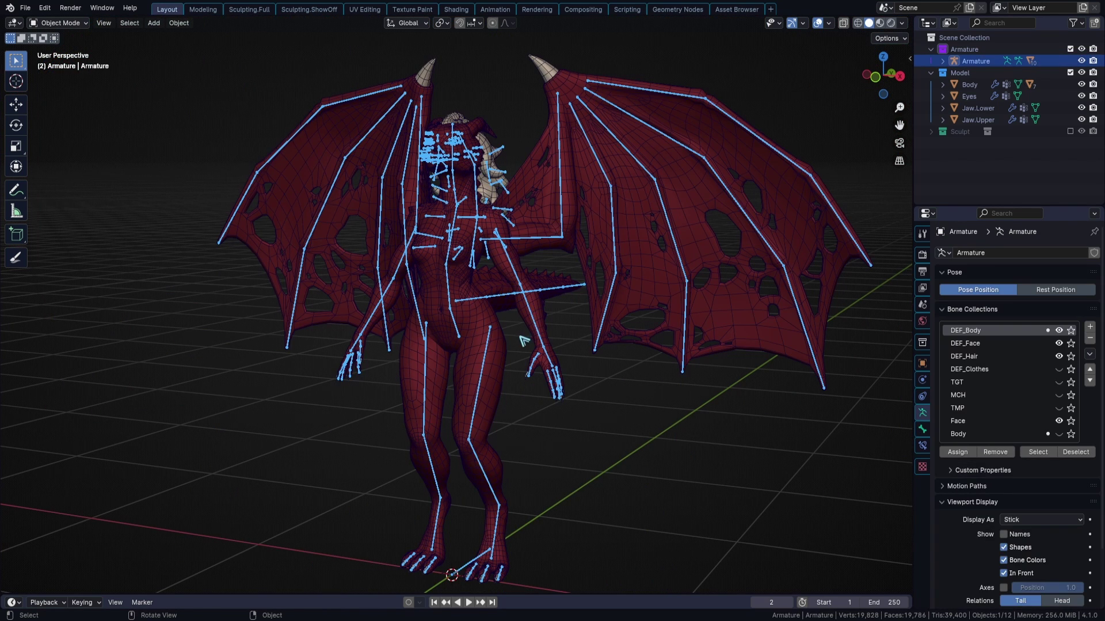
{"action": "left_click", "coordinate": [538, 317], "text": "shift"}
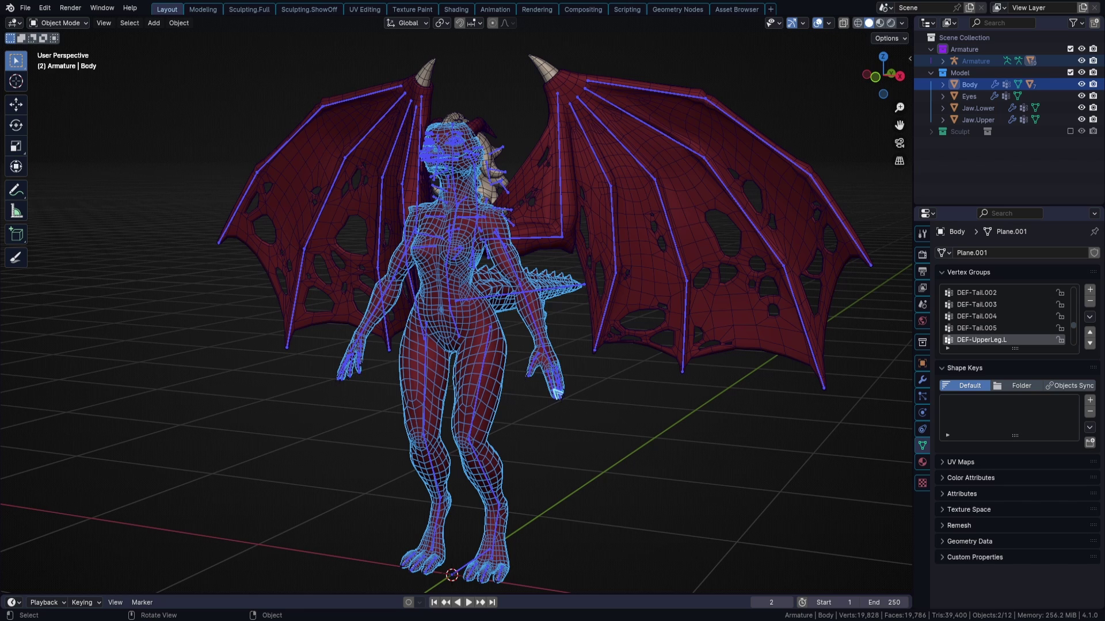
{"action": "key", "text": "ctrl+Tab"}
{"action": "left_click", "coordinate": [483, 331]}
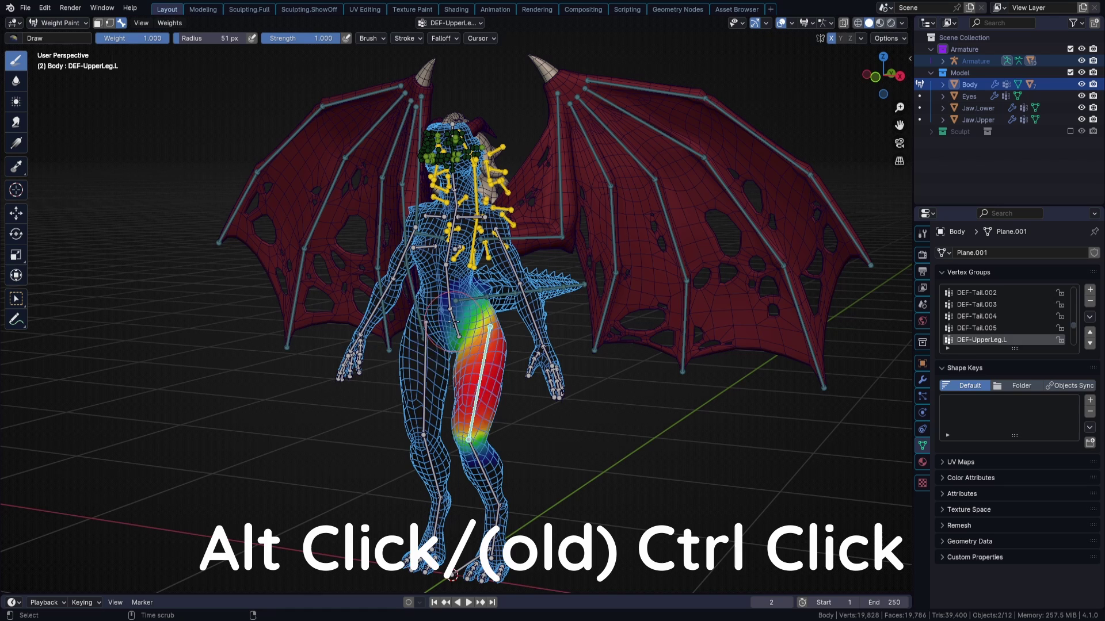
- Switch the active bone between the two upper legs, and rotate DEF-UpperLeg.L outward to spread the legs
{"action": "left_click", "coordinate": [427, 340], "text": "alt"}
{"action": "left_click", "coordinate": [484, 356], "text": "alt"}
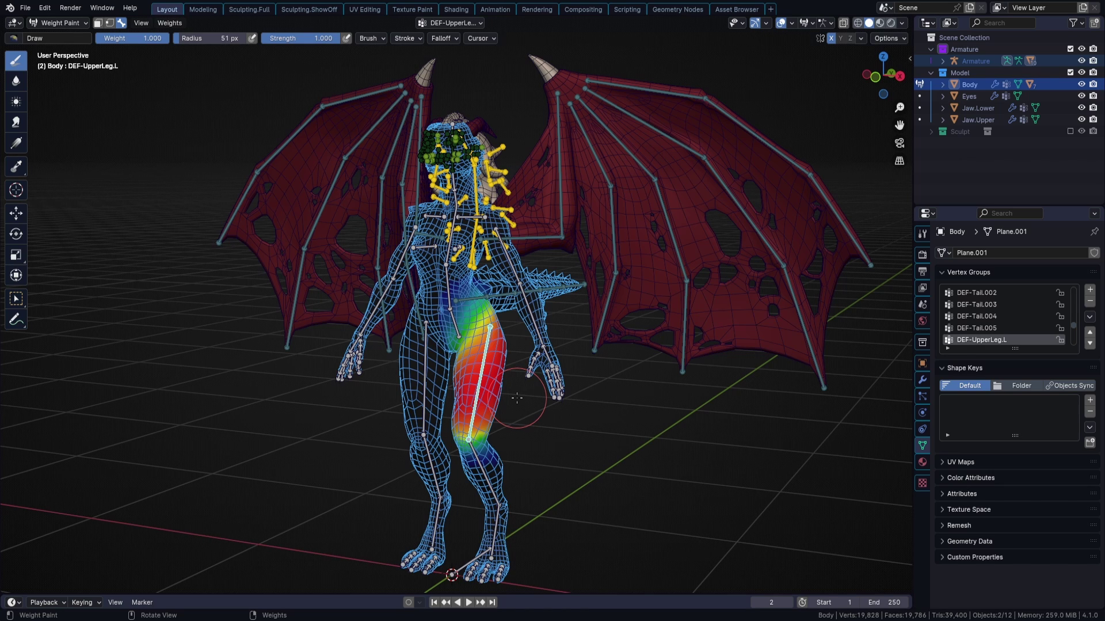
{"action": "scroll", "coordinate": [567, 323], "scroll_direction": "up", "scroll_amount": 3}
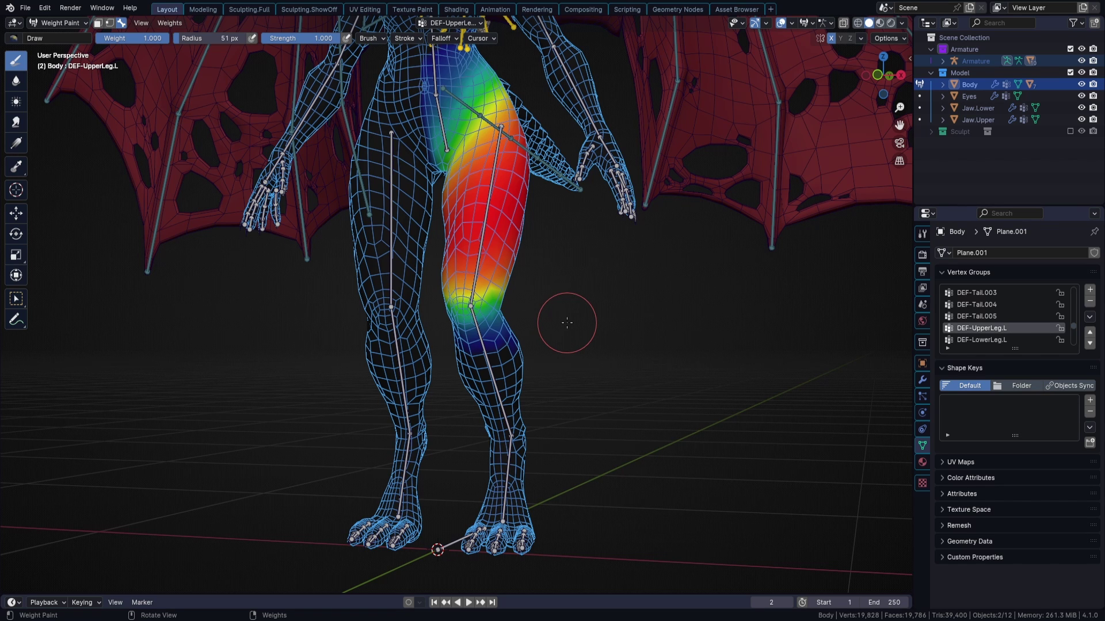
{"action": "left_click", "coordinate": [489, 224], "text": "ctrl+shift"}
{"action": "key", "text": "r"}
{"action": "left_click", "coordinate": [628, 210]}
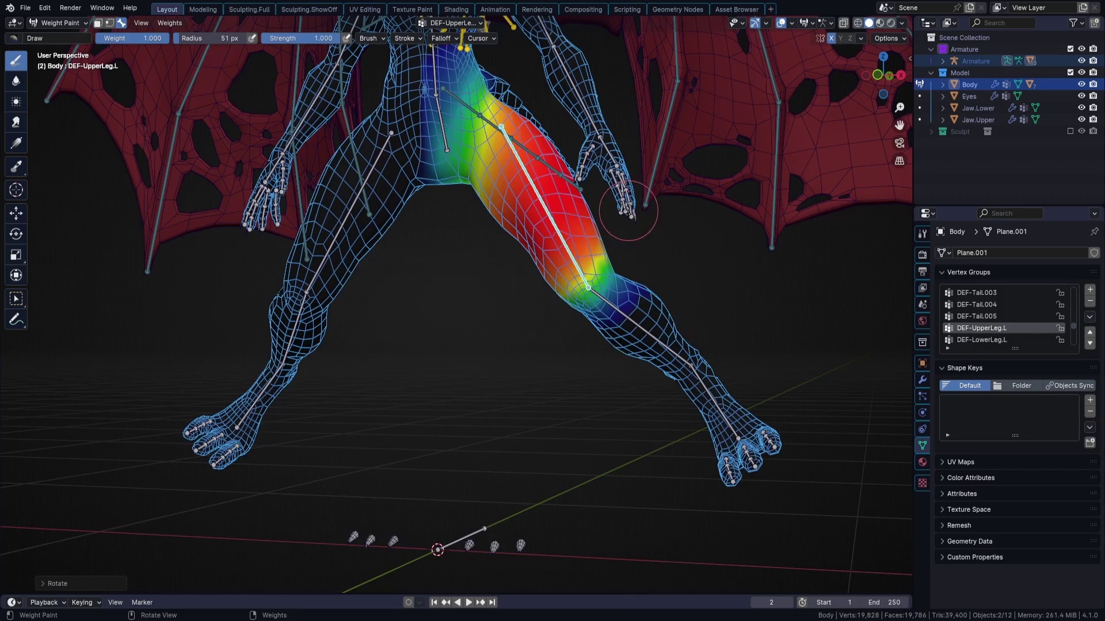
- Try out weight-reducing strokes for DEF-UpperLeg.L over the left hip and waist, and undo them
{"action": "middle_click_drag", "start_coordinate": [502, 77], "coordinate": [524, 202], "text": "shift"}
{"action": "scroll", "coordinate": [522, 199], "scroll_direction": "up", "scroll_amount": 3}
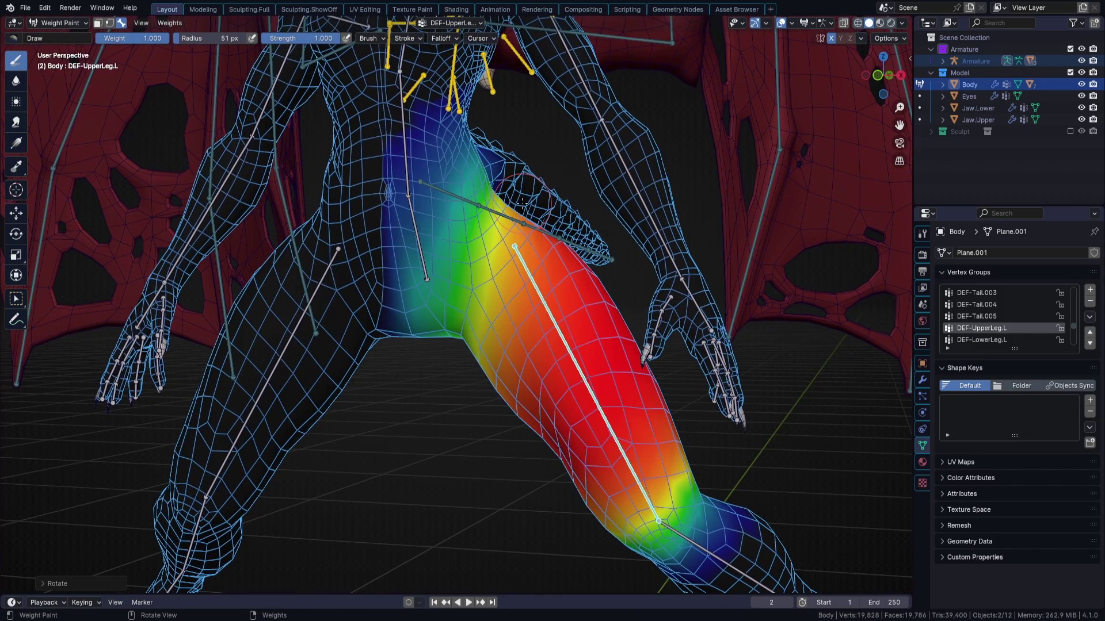
{"action": "scroll", "coordinate": [522, 201], "scroll_direction": "up", "scroll_amount": 4}
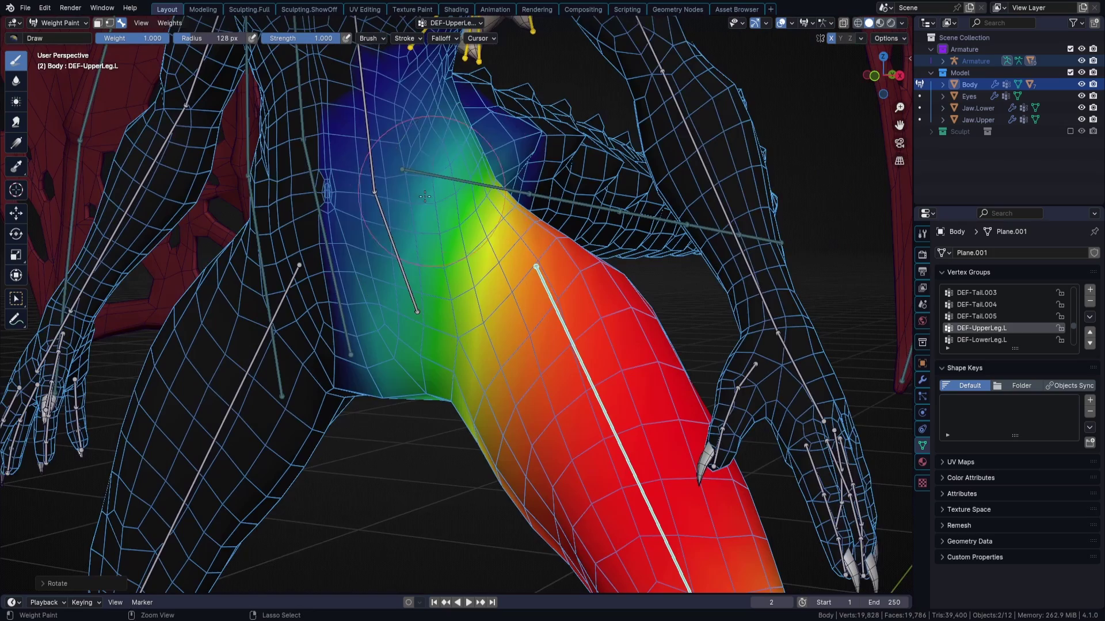
{"action": "key", "text": "ctrl+z"}
{"action": "key", "text": "ctrl+z"}
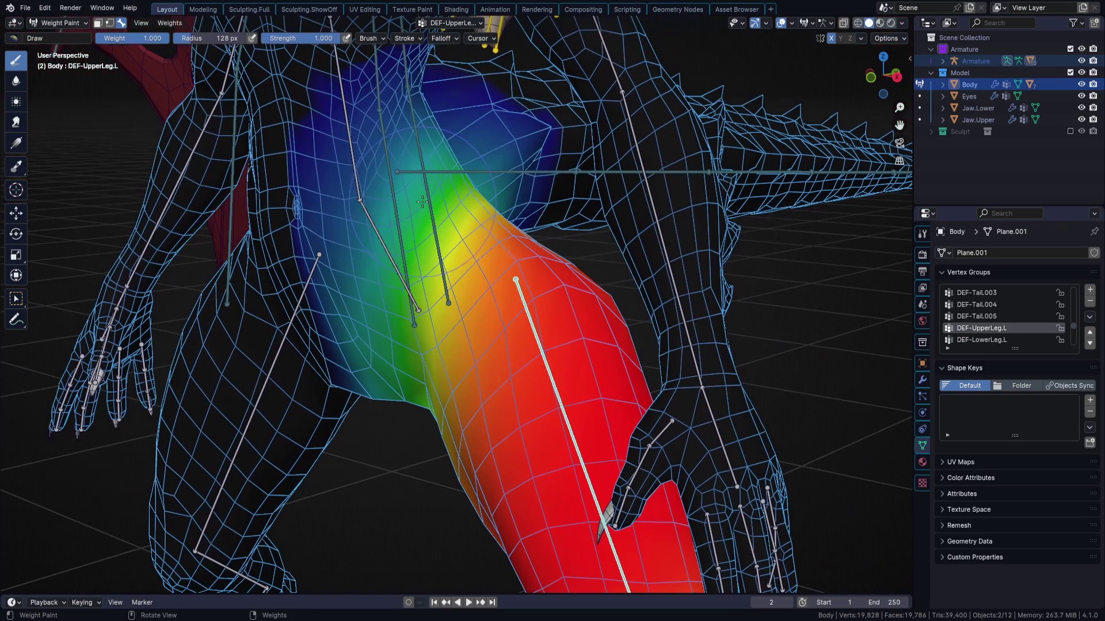
{"action": "key", "text": "ctrl+shift+z"}
{"action": "key", "text": "ctrl+shift+z"}
{"action": "key", "text": "ctrl+shift+z"}
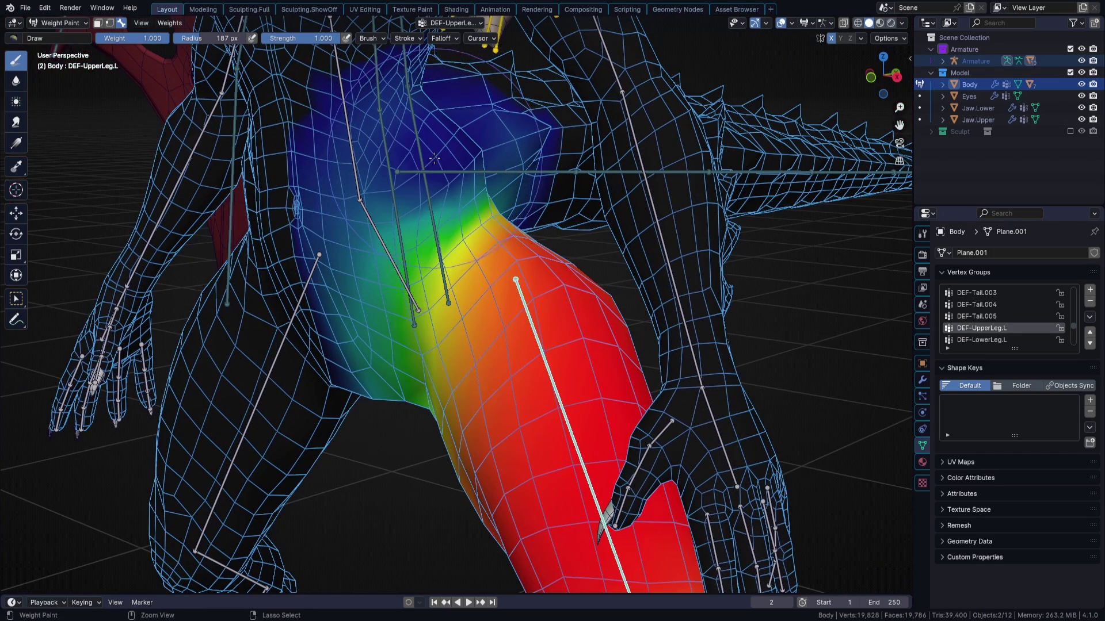
{"action": "key", "text": "ctrl+z"}
{"action": "key", "text": "ctrl+z"}
- Enable pen pressure for brush strength and soften the DEF-UpperLeg.L weights over the waist and hip with subtracting strokes
{"action": "left_click", "coordinate": [346, 38]}
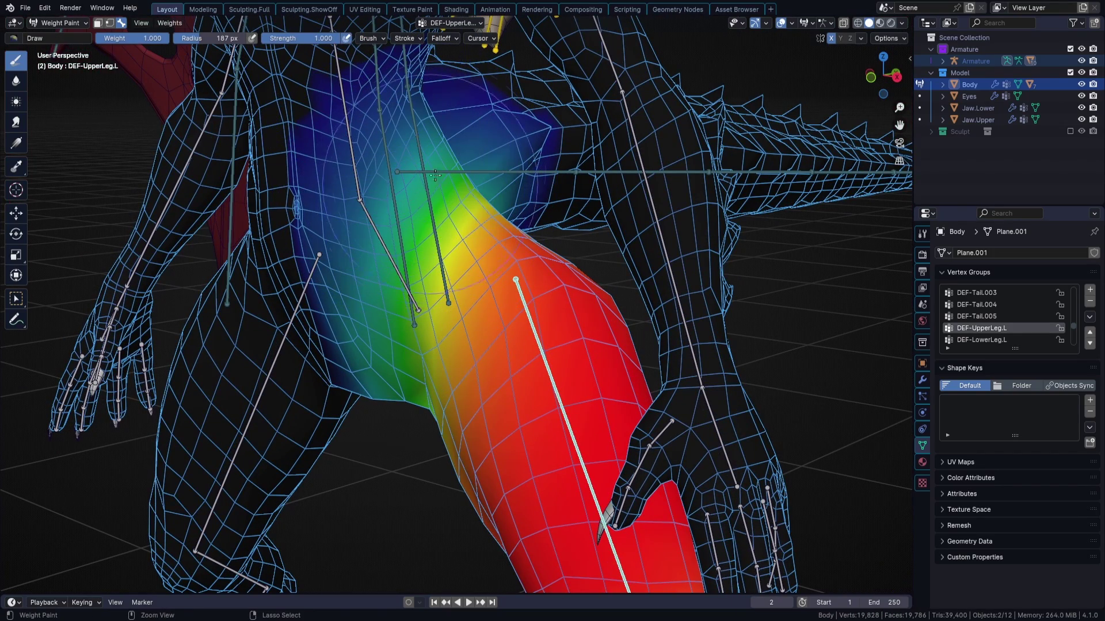
{"action": "left_click_drag", "start_coordinate": [427, 200], "coordinate": [401, 225], "text": "ctrl"}
{"action": "middle_click_drag", "start_coordinate": [401, 224], "coordinate": [518, 196]}
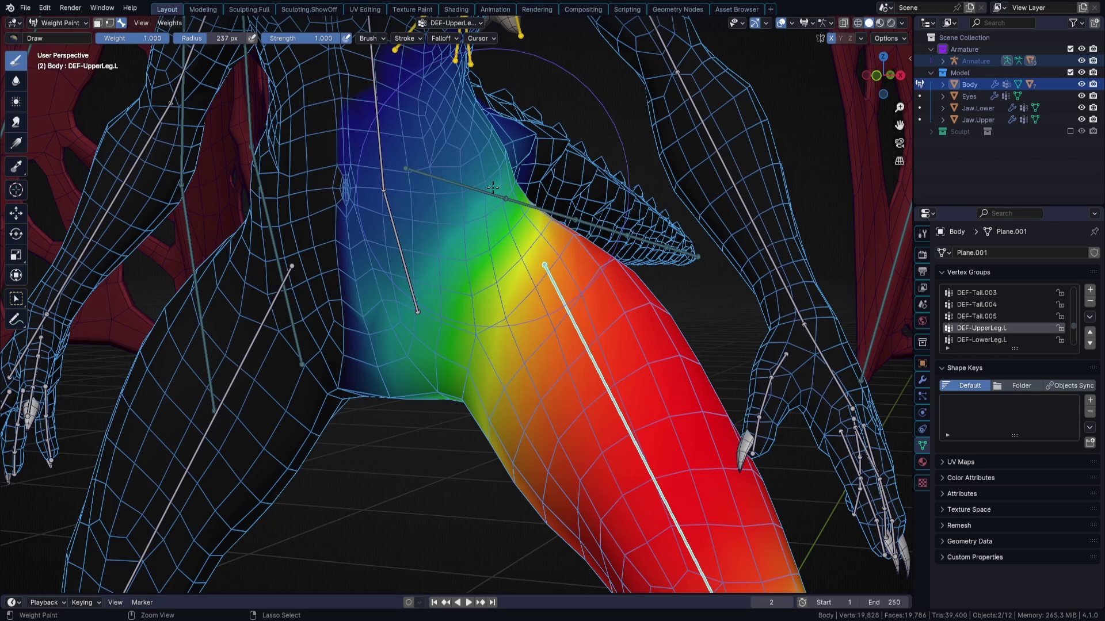
{"action": "scroll", "coordinate": [523, 192], "scroll_direction": "up", "scroll_amount": 2}
{"action": "left_click_drag", "start_coordinate": [524, 192], "coordinate": [435, 282], "text": "ctrl"}
{"action": "scroll", "coordinate": [521, 265], "scroll_direction": "down", "scroll_amount": 2}
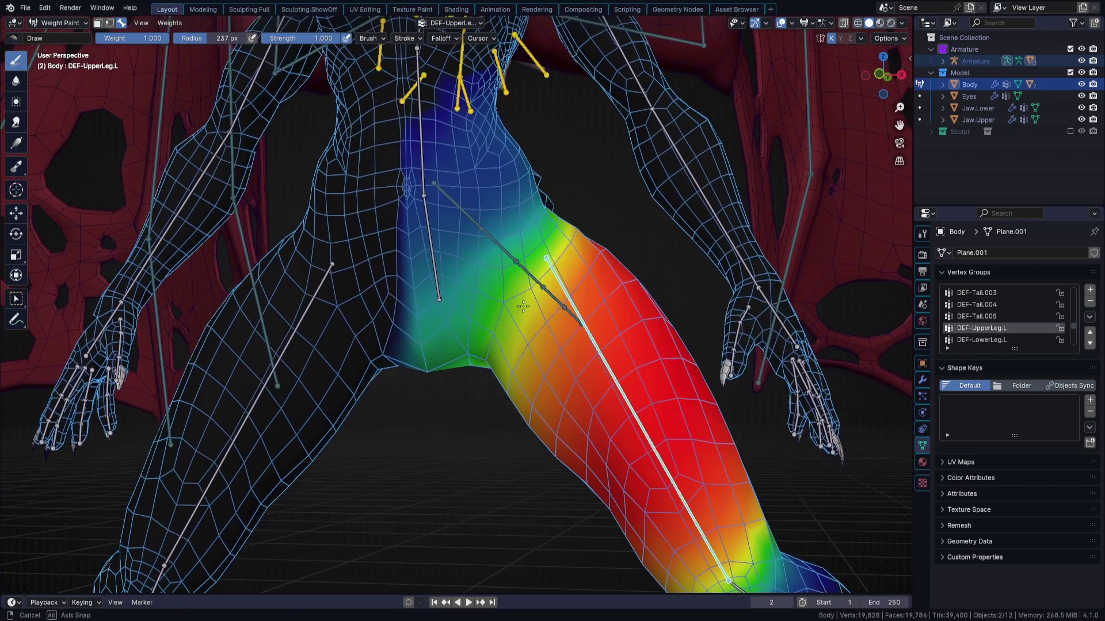
{"action": "middle_click_drag", "start_coordinate": [523, 305], "coordinate": [523, 301]}
{"action": "scroll", "coordinate": [523, 301], "scroll_direction": "up", "scroll_amount": 1}
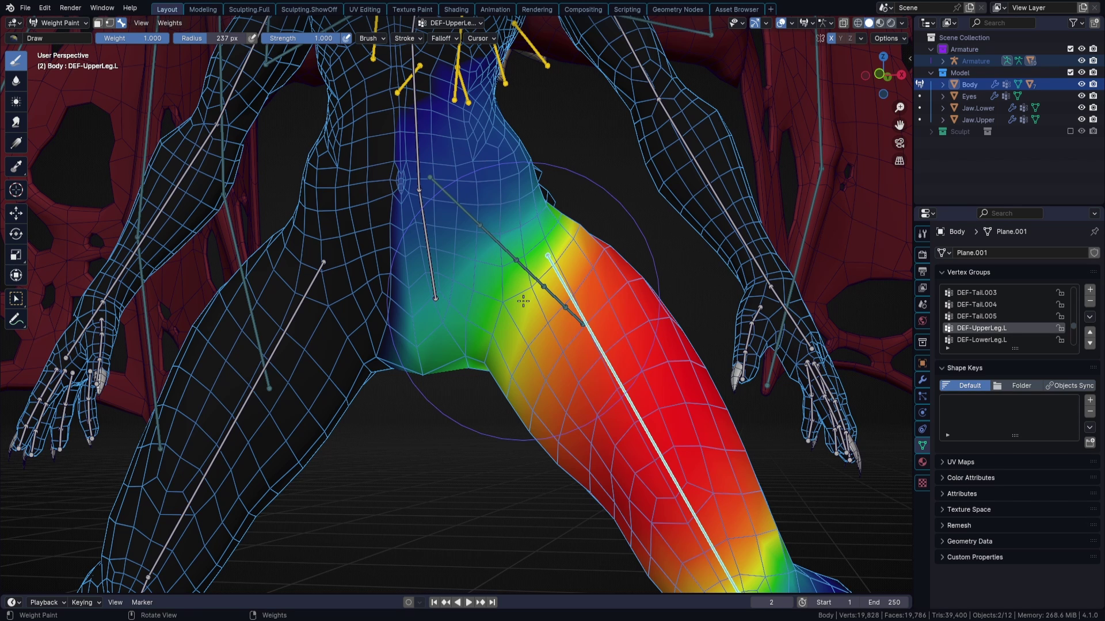
- Check the pelvis bone's weights, return to DEF-UpperLeg.L, and apply Normalize All to the Body's weights
{"action": "left_click", "coordinate": [439, 277], "text": "alt"}
{"action": "left_click", "coordinate": [593, 335], "text": "alt"}
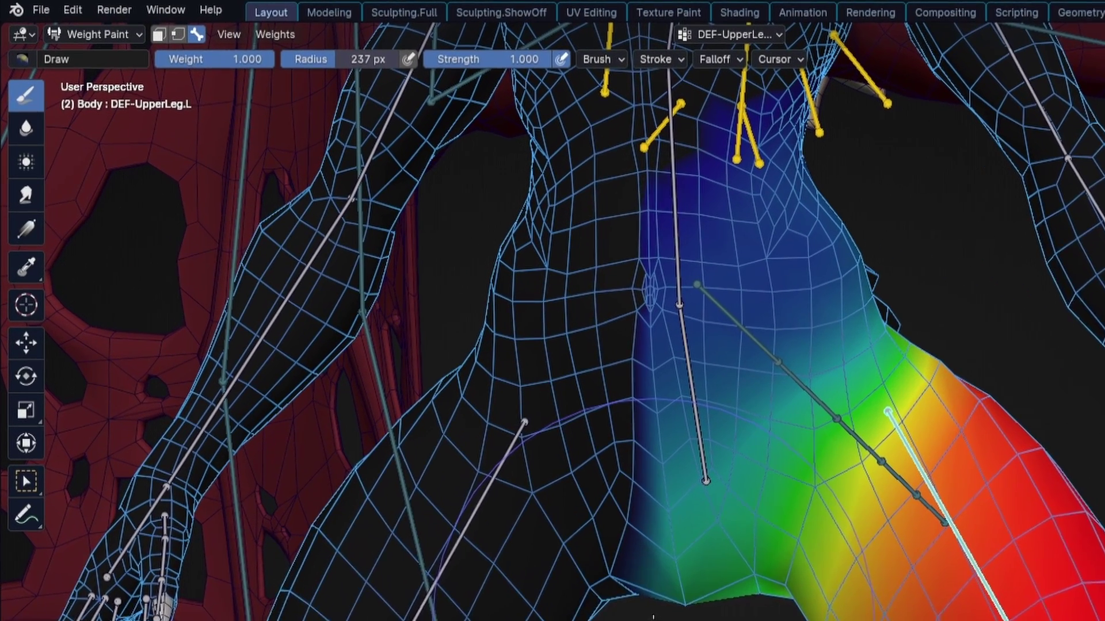
{"action": "left_click", "coordinate": [170, 24]}
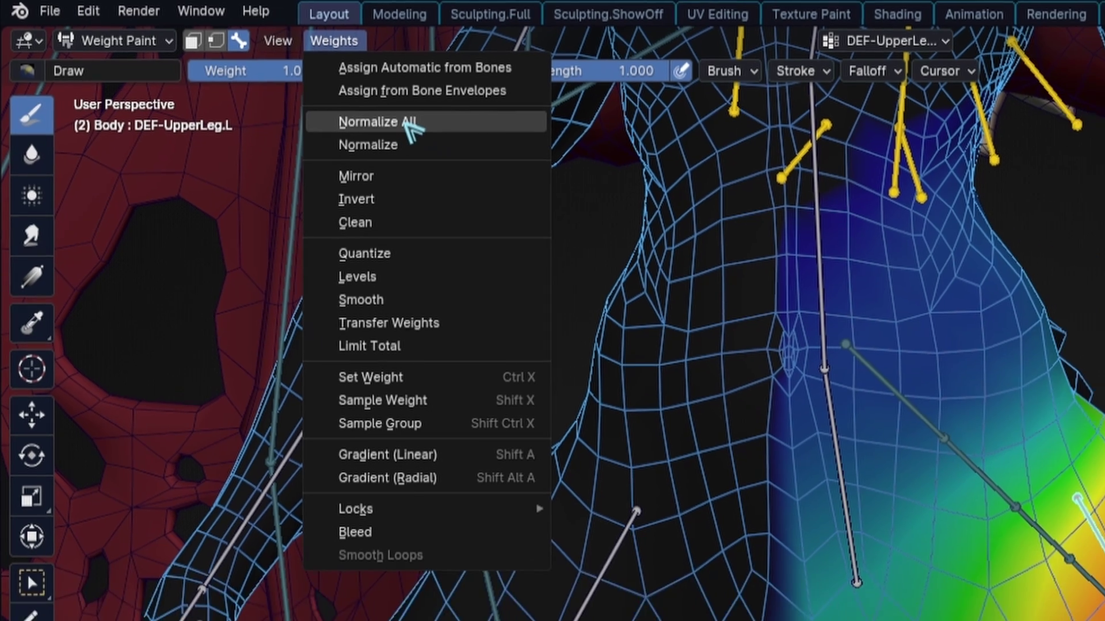
{"action": "left_click", "coordinate": [446, 132]}
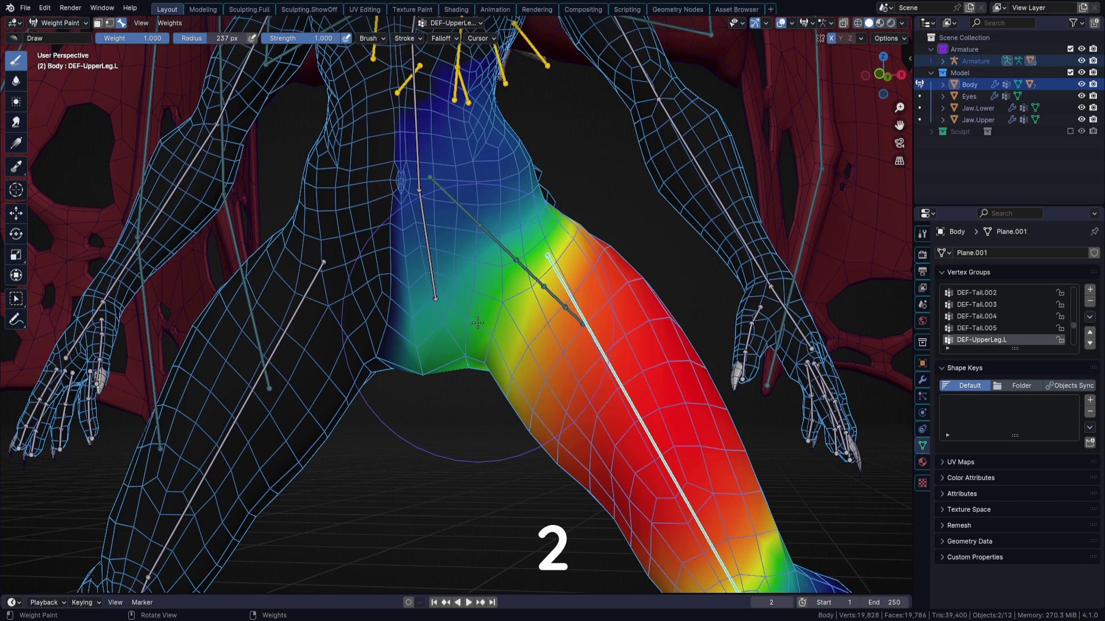
- Turn on vertex selection masking for weight painting the Body, and open the viewport sidebar
{"action": "key", "text": "v"}
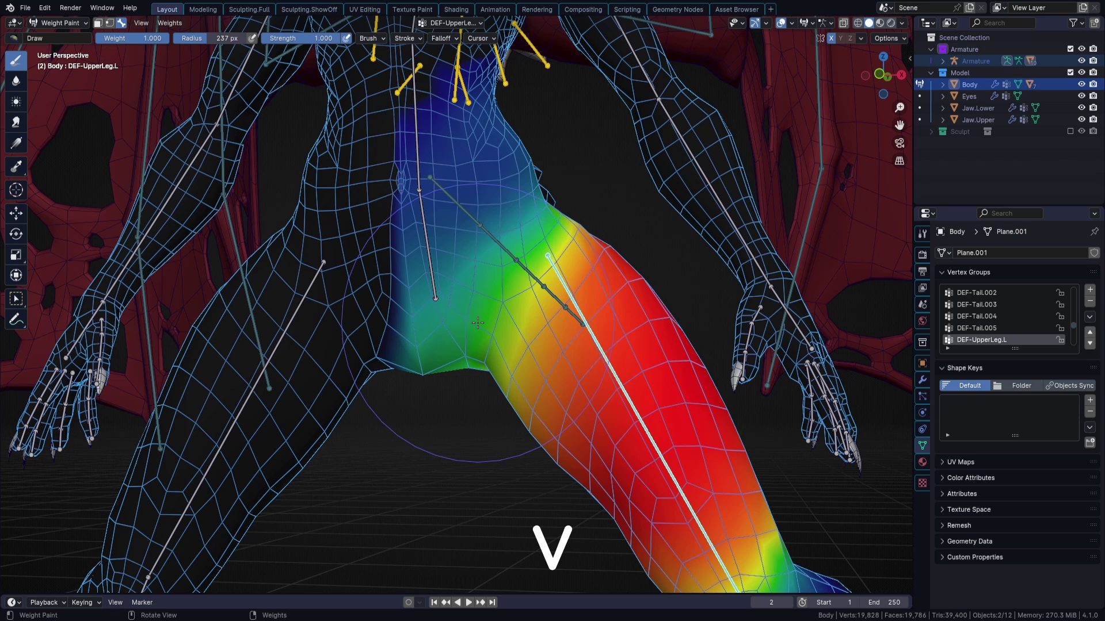
{"action": "key", "text": "2"}
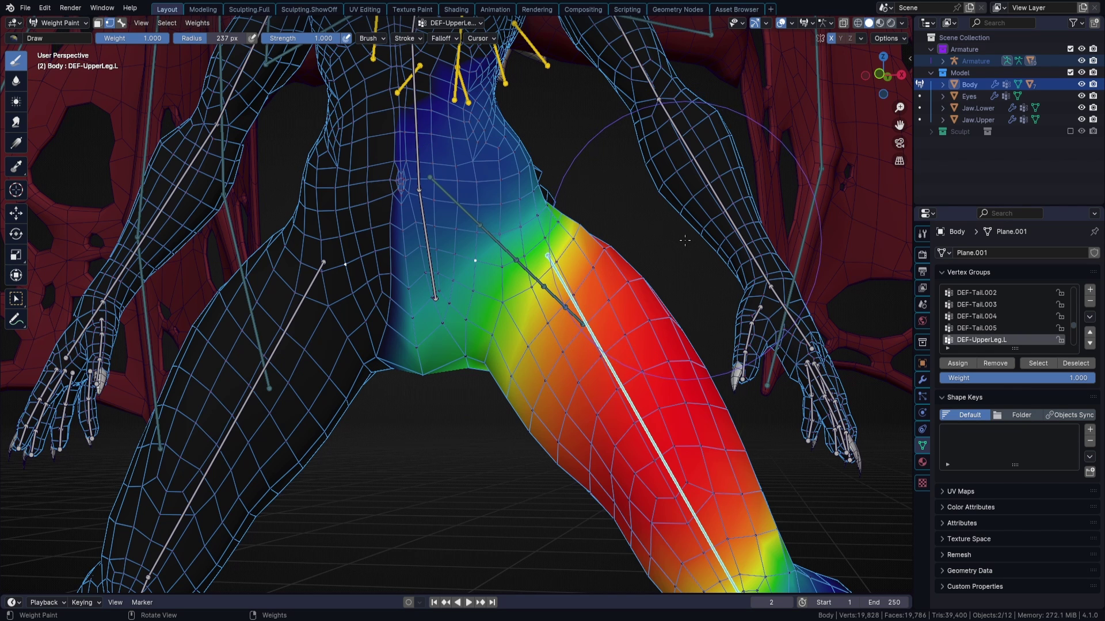
{"action": "key", "text": "n"}
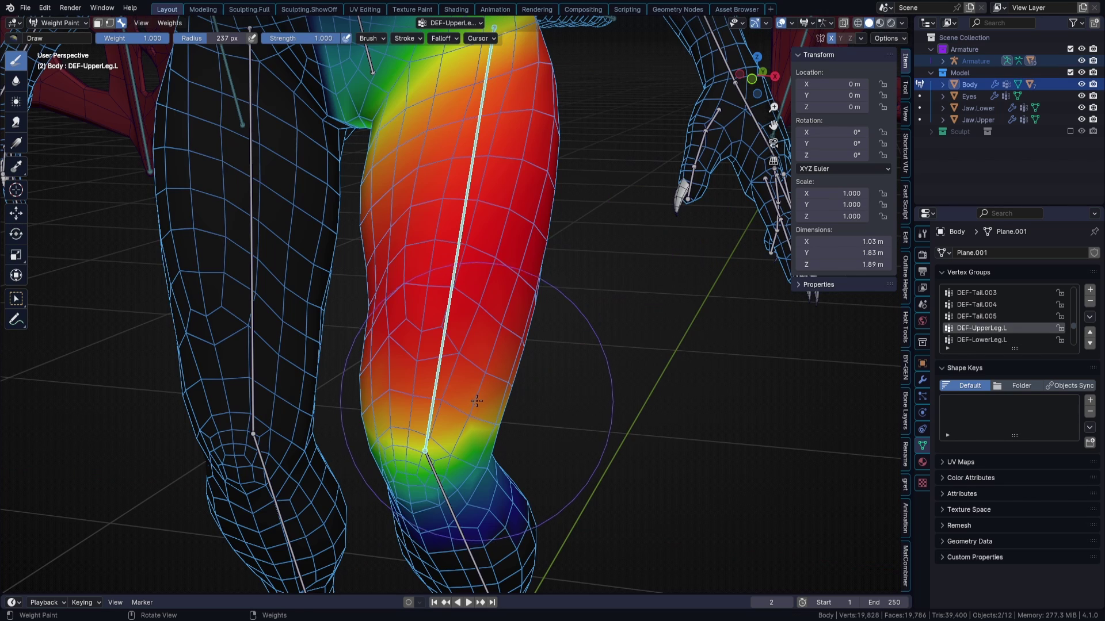
- With a 262 px brush at strength 0.7, paint DEF-LowerLeg.L weight onto the left thigh and pick the upper leg bone
{"action": "key", "text": "f"}
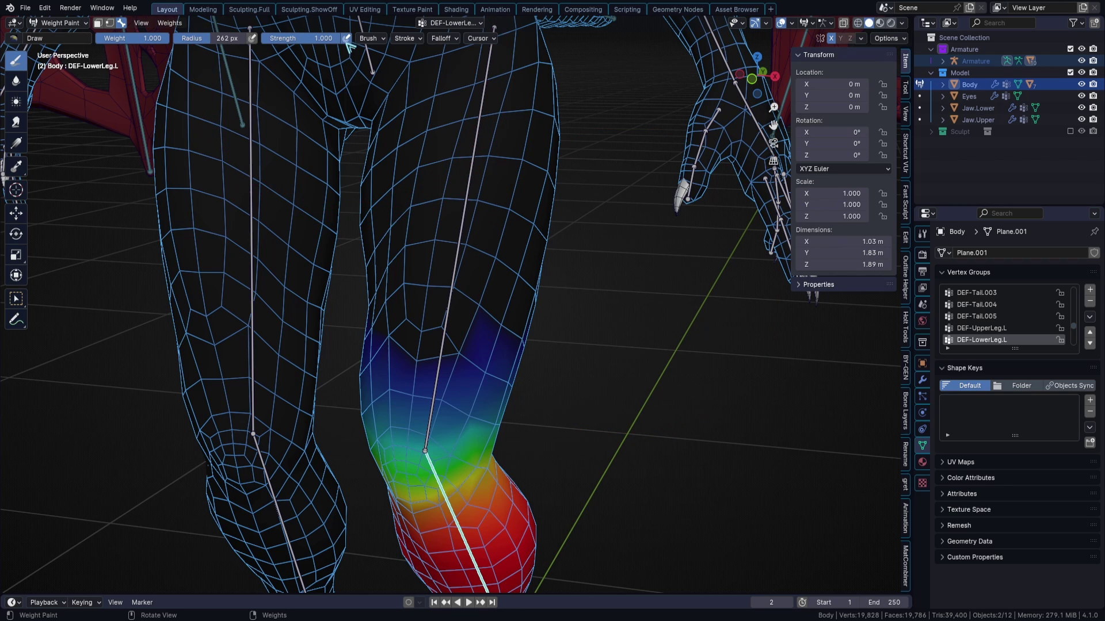
{"action": "left_click", "coordinate": [311, 38]}
{"action": "key", "text": "BackSpace"}
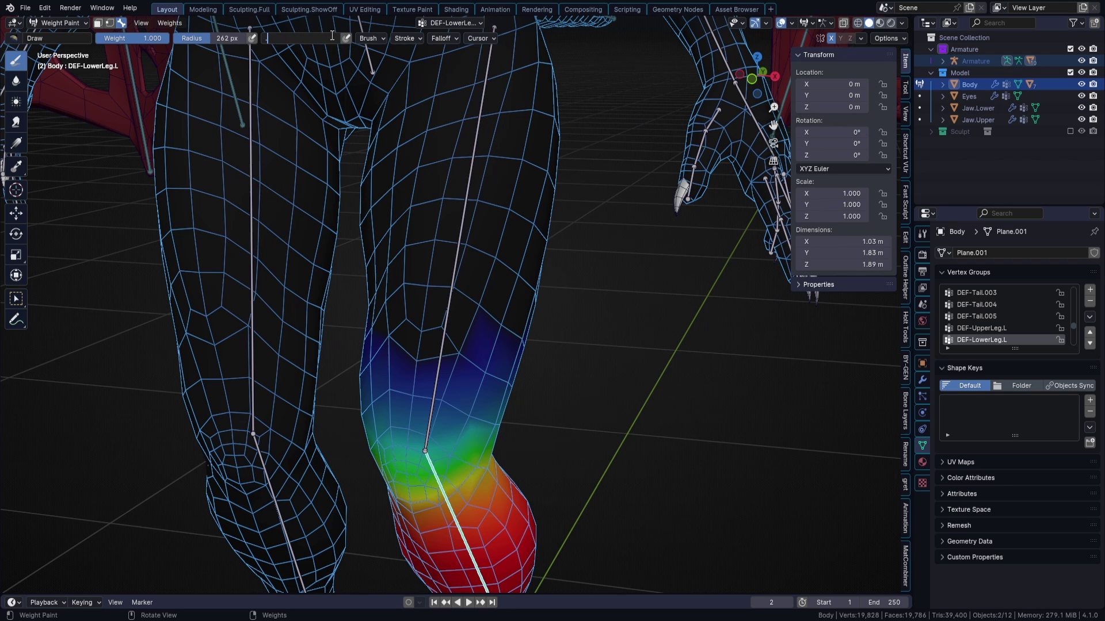
{"action": "type", "text": "0.7"}
{"action": "key", "text": "Return"}
{"action": "mouse_move", "coordinate": [518, 190]}
{"action": "left_mouse_down"}
{"action": "mouse_move", "coordinate": [509, 219]}
{"action": "mouse_move", "coordinate": [525, 197]}
{"action": "mouse_move", "coordinate": [596, 317]}
{"action": "left_mouse_up"}
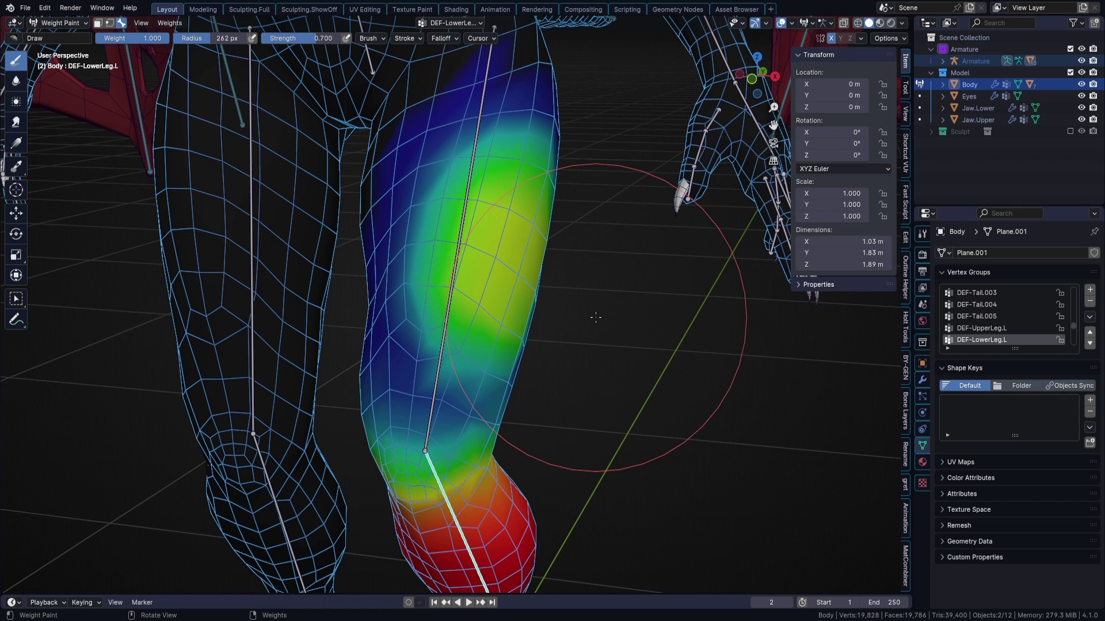
{"action": "left_click", "coordinate": [454, 271], "text": "ctrl+shift"}
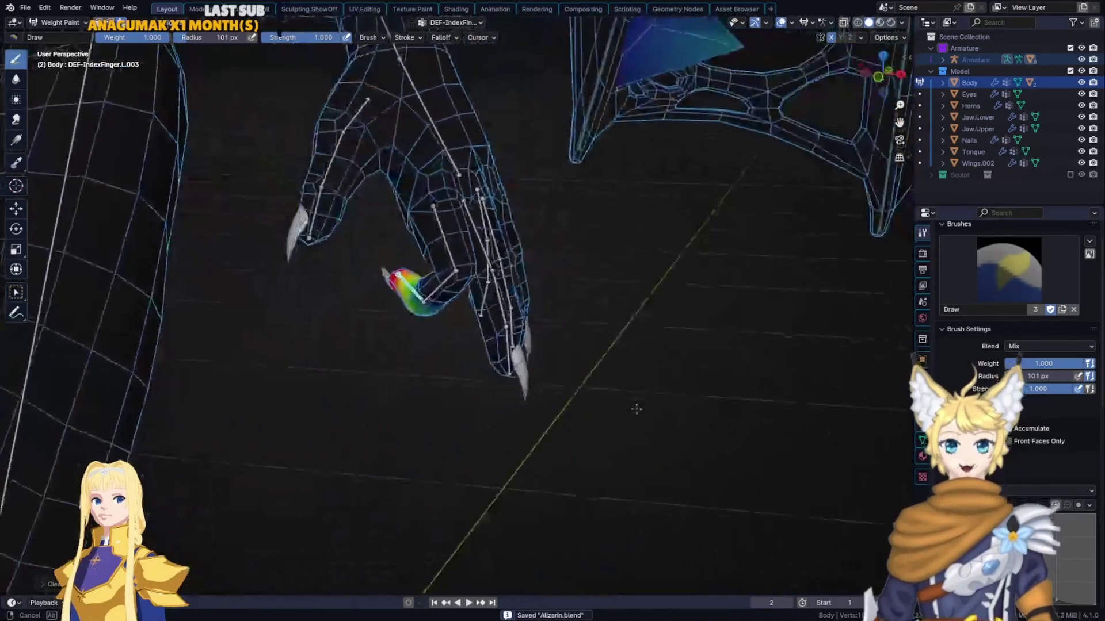
- Resize the brush and subtract DEF-IndexFinger.L.003 weight around the curled left index finger
{"action": "middle_click_drag", "start_coordinate": [636, 409], "coordinate": [462, 473]}
{"action": "mouse_move", "coordinate": [462, 473]}
{"action": "middle_mouse_down"}
{"action": "mouse_move", "coordinate": [564, 466]}
{"action": "mouse_move", "coordinate": [489, 467]}
{"action": "mouse_move", "coordinate": [520, 405]}
{"action": "mouse_move", "coordinate": [502, 397]}
{"action": "mouse_move", "coordinate": [477, 346]}
{"action": "mouse_move", "coordinate": [482, 384]}
{"action": "mouse_move", "coordinate": [551, 368]}
{"action": "mouse_move", "coordinate": [453, 361]}
{"action": "middle_mouse_up"}
{"action": "key", "text": "f"}
{"action": "left_click", "coordinate": [587, 362]}
{"action": "left_click_drag", "start_coordinate": [534, 331], "coordinate": [545, 306], "text": "ctrl"}
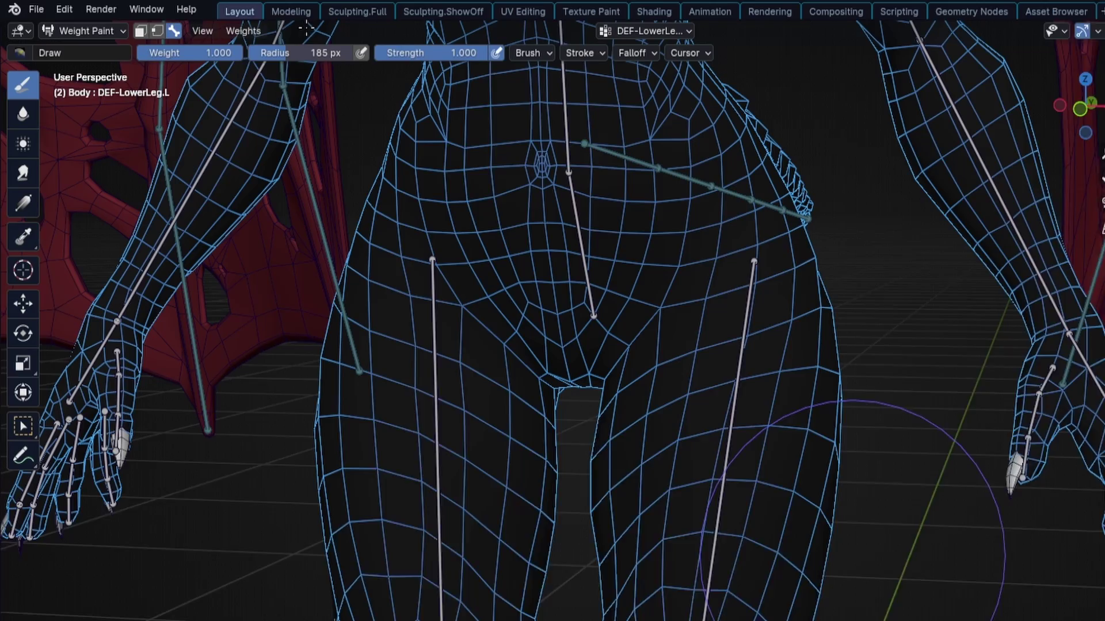
- Clean the Body's vertex group weights with the subset set to All Groups
{"action": "left_click", "coordinate": [169, 23]}
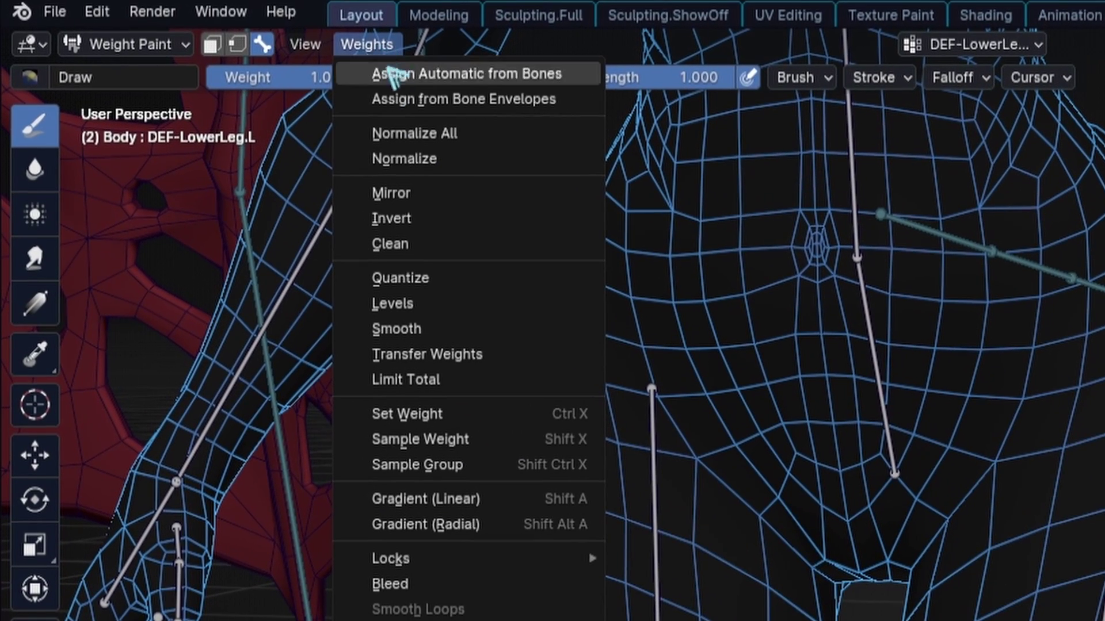
{"action": "left_click", "coordinate": [431, 239]}
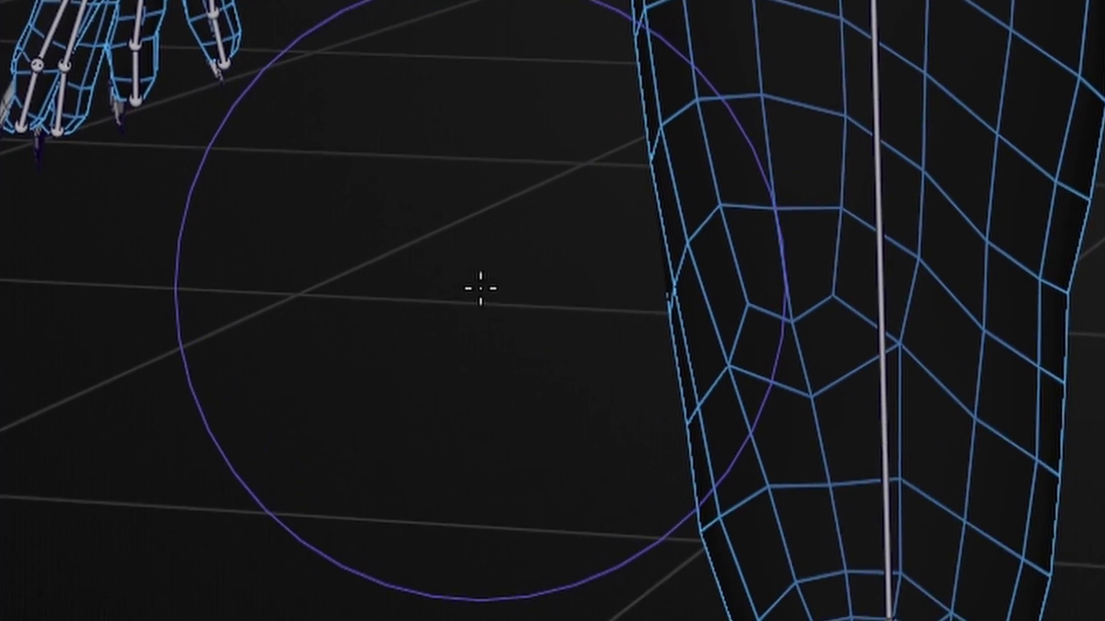
{"action": "left_click", "coordinate": [283, 490]}
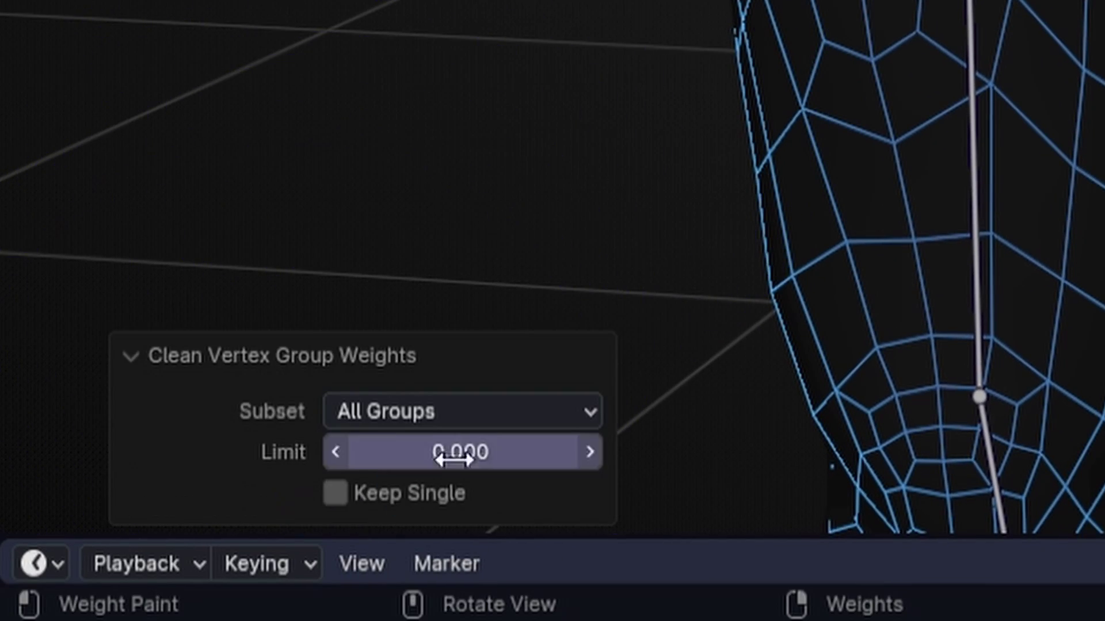
- Set the weight cleanup to All Groups with Keep Single on and a limit of 0.01, and collapse its settings
{"action": "left_click", "coordinate": [486, 410]}
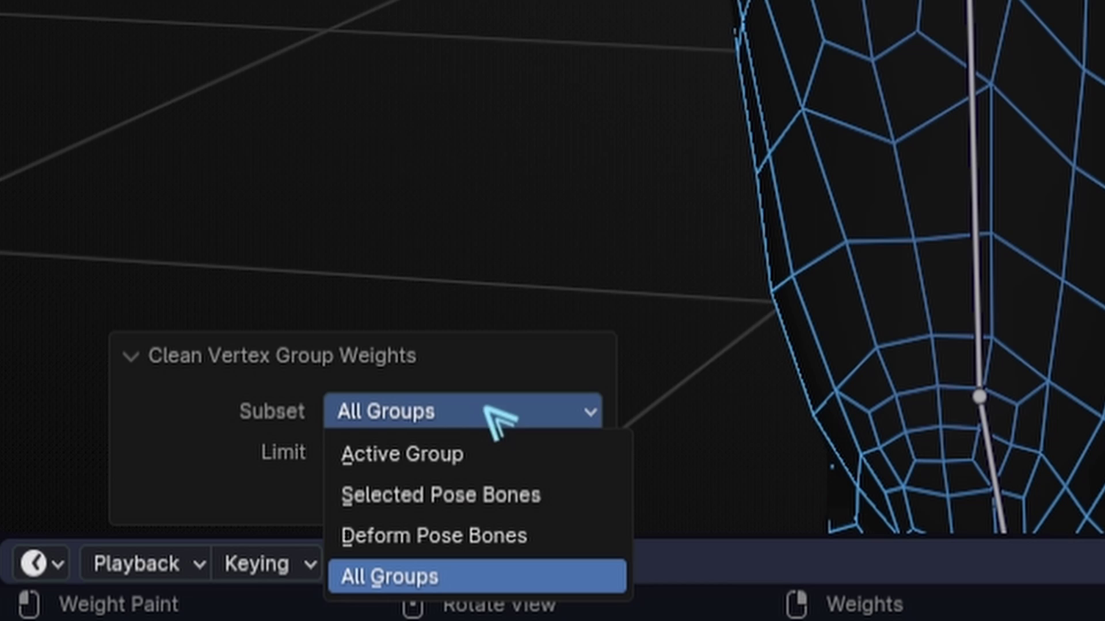
{"action": "left_click", "coordinate": [455, 575]}
{"action": "left_click", "coordinate": [337, 492]}
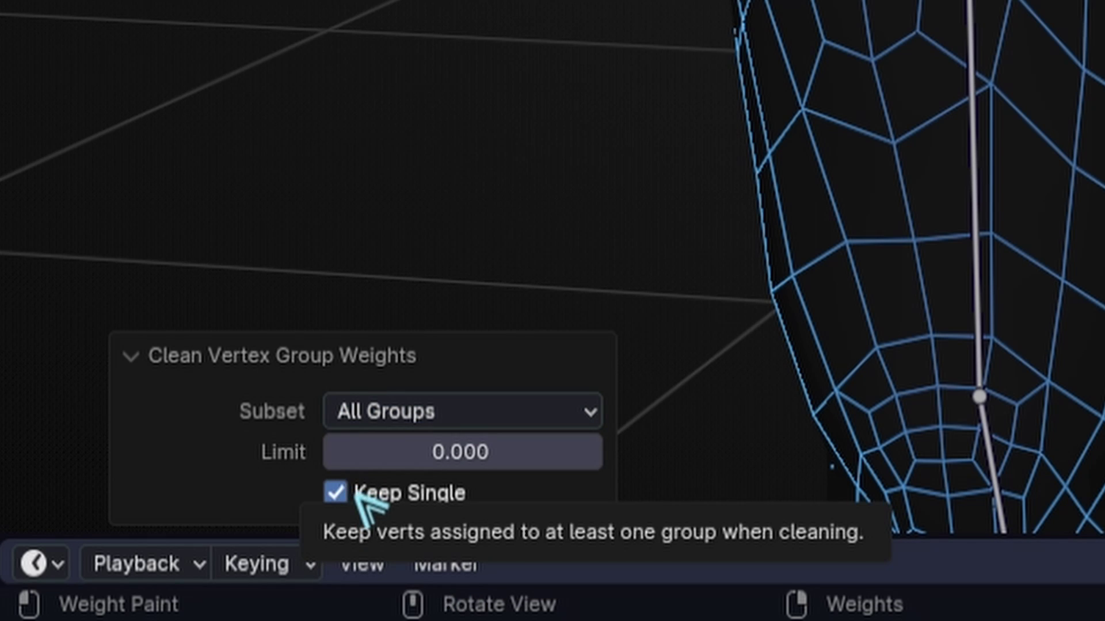
{"action": "left_click", "coordinate": [460, 450]}
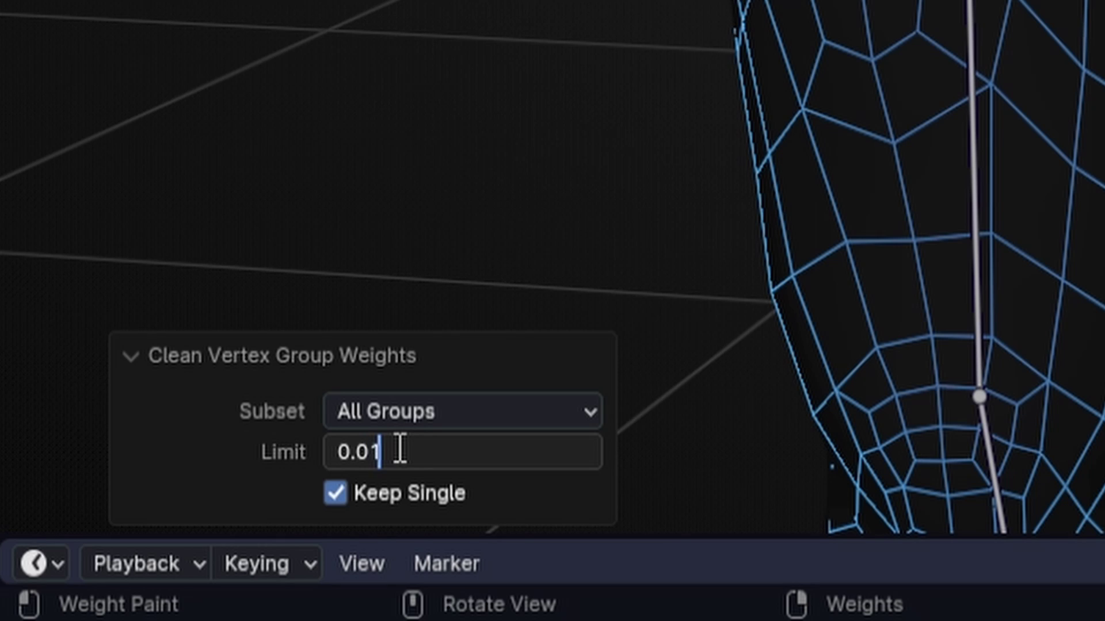
{"action": "type", "text": "0.01"}
{"action": "key", "text": "Return"}
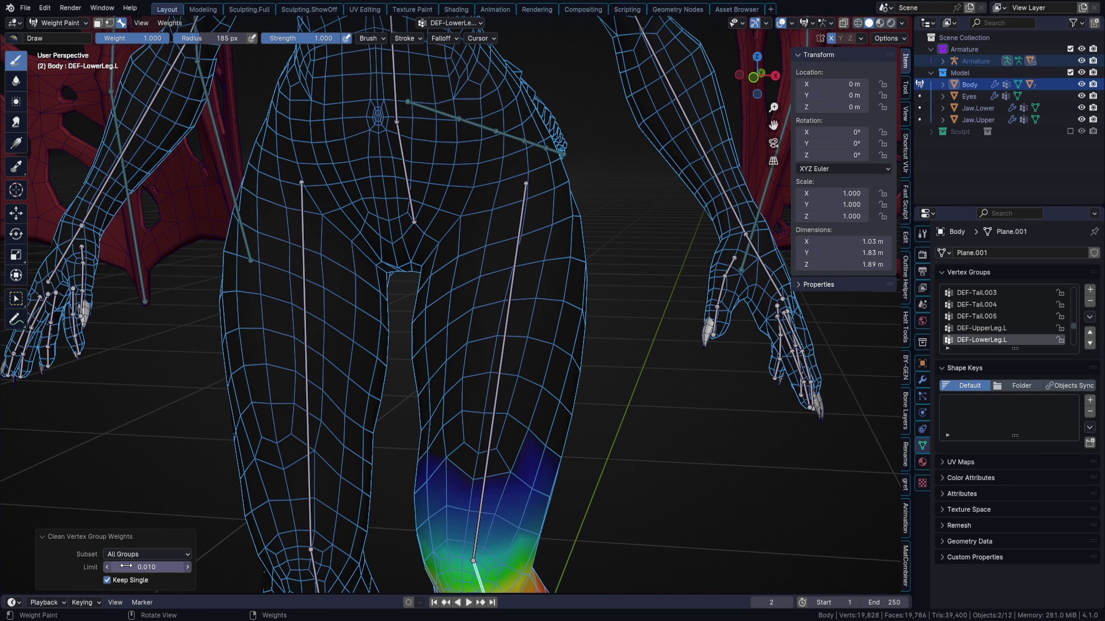
{"action": "left_click", "coordinate": [57, 533]}
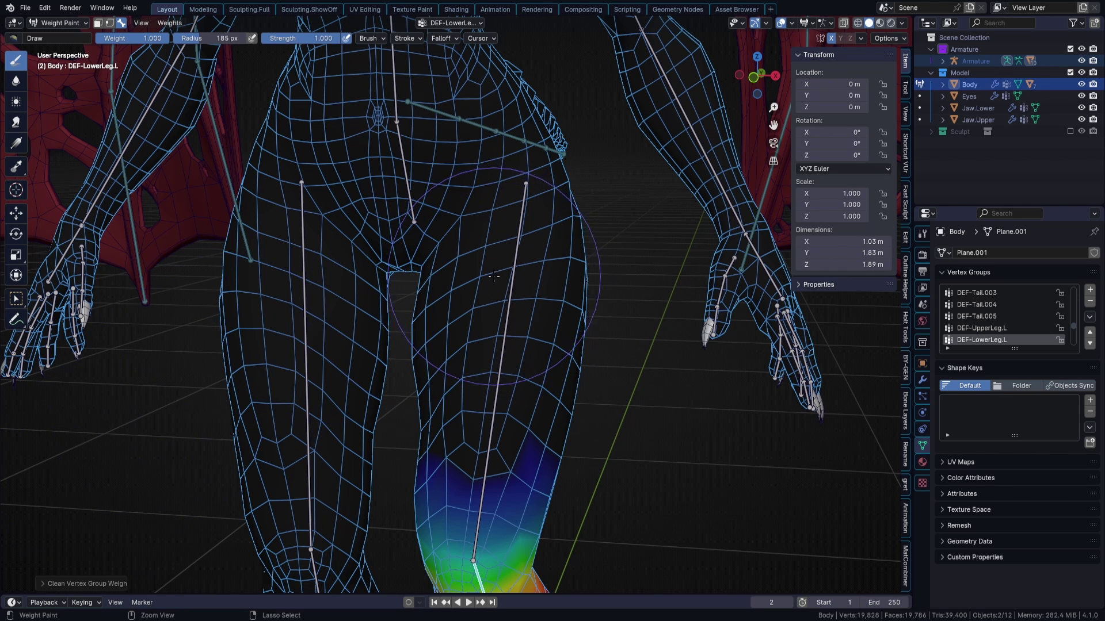
- Paint faint DEF-LowerLeg.L weight over the left thigh and clean the stray weights
{"action": "middle_click_drag", "start_coordinate": [492, 276], "coordinate": [499, 260], "text": "ctrl"}
{"action": "mouse_move", "coordinate": [526, 233]}
{"action": "left_mouse_down"}
{"action": "mouse_move", "coordinate": [559, 261]}
{"action": "mouse_move", "coordinate": [523, 265]}
{"action": "mouse_move", "coordinate": [500, 230]}
{"action": "mouse_move", "coordinate": [535, 195]}
{"action": "mouse_move", "coordinate": [482, 377]}
{"action": "left_mouse_up"}
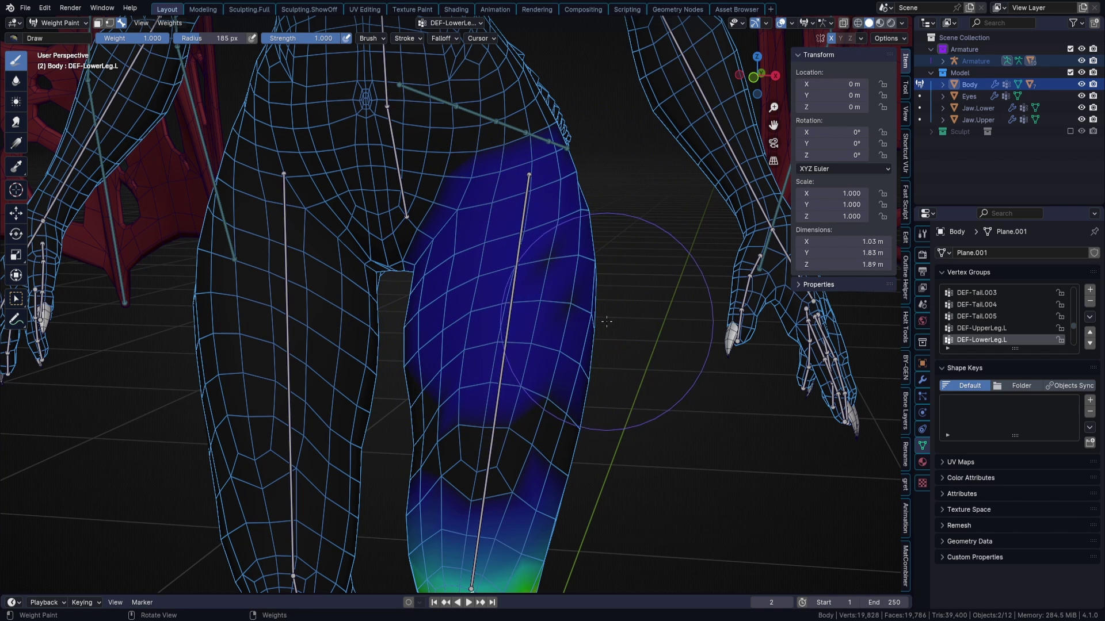
{"action": "key", "text": "q"}
{"action": "left_click", "coordinate": [605, 323]}
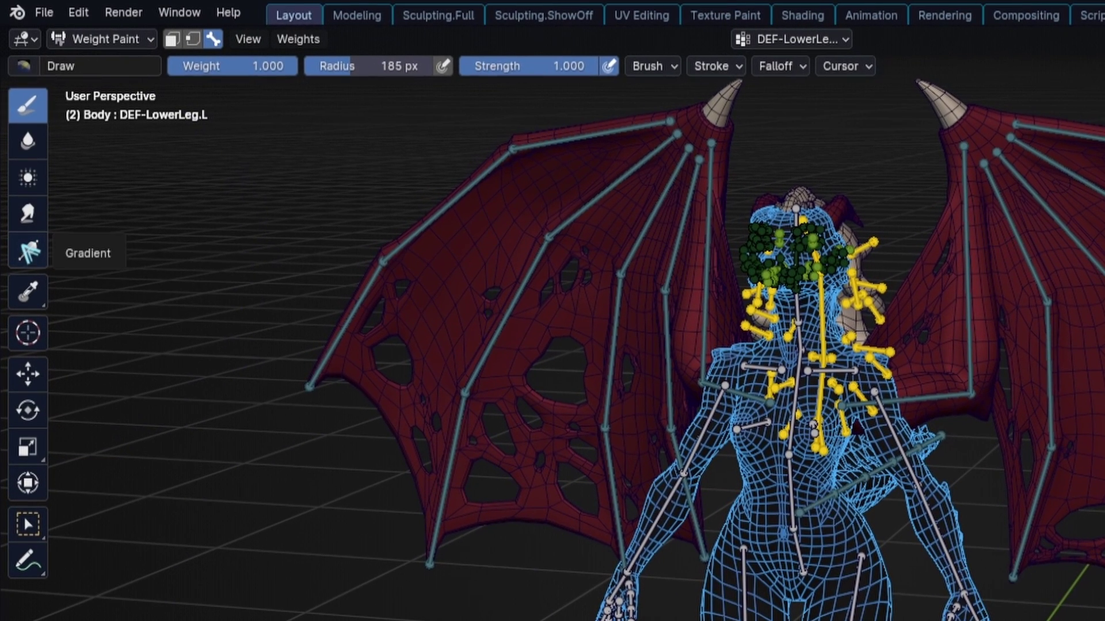
- Try the Gradient tool, apply Smooth to the DEF-LowerLeg.L weights, and switch to the Blur brush
{"action": "left_click", "coordinate": [28, 251]}
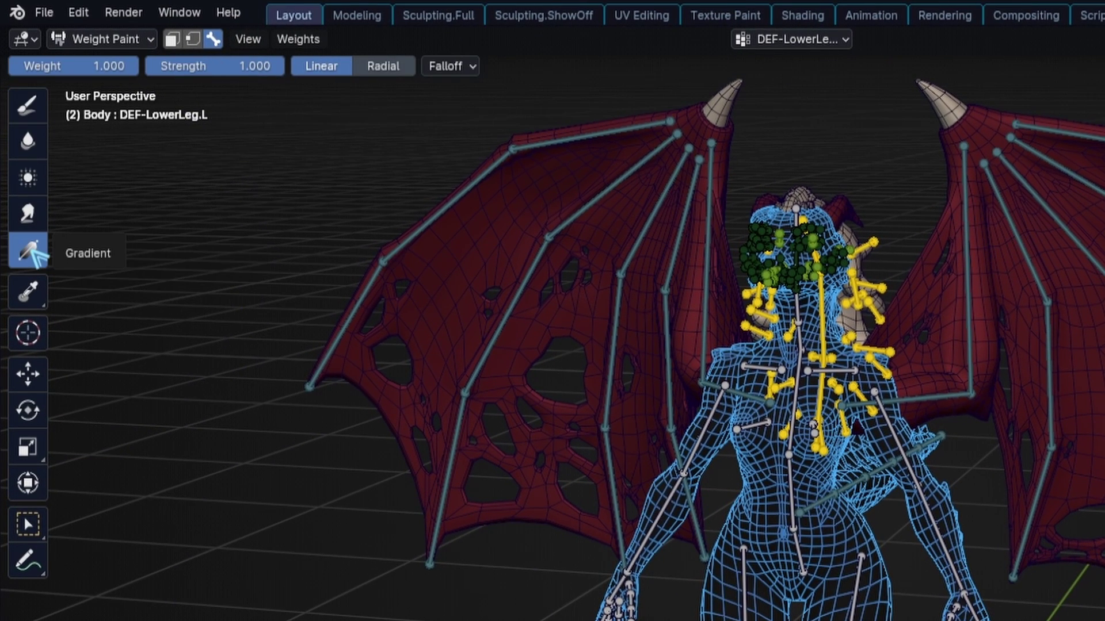
{"action": "left_click", "coordinate": [321, 41]}
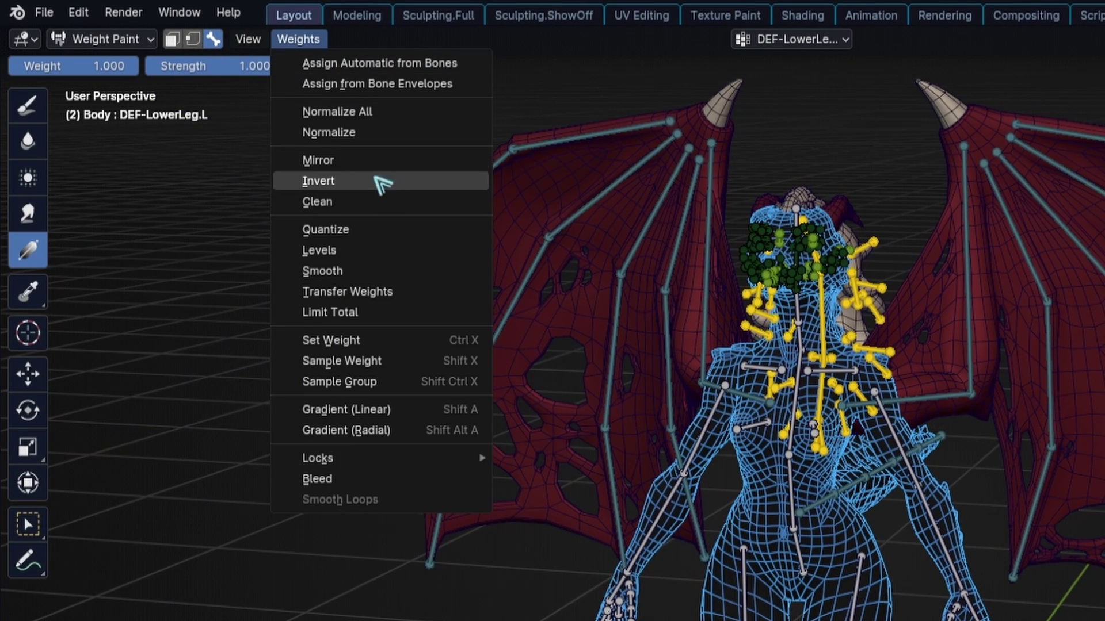
{"action": "left_click", "coordinate": [374, 271]}
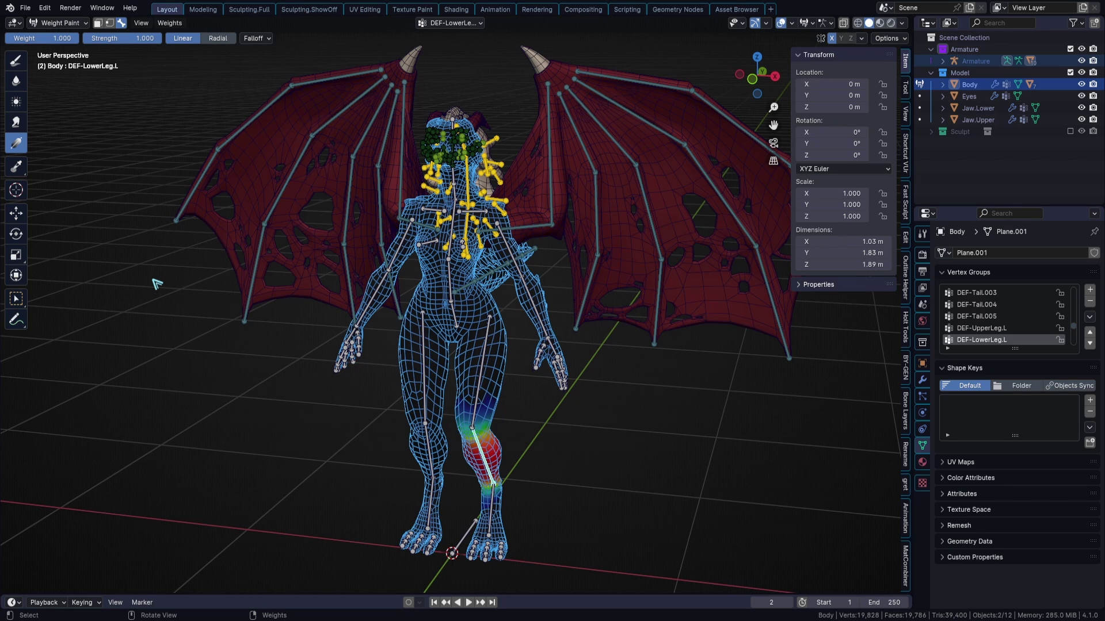
{"action": "left_click", "coordinate": [16, 81]}
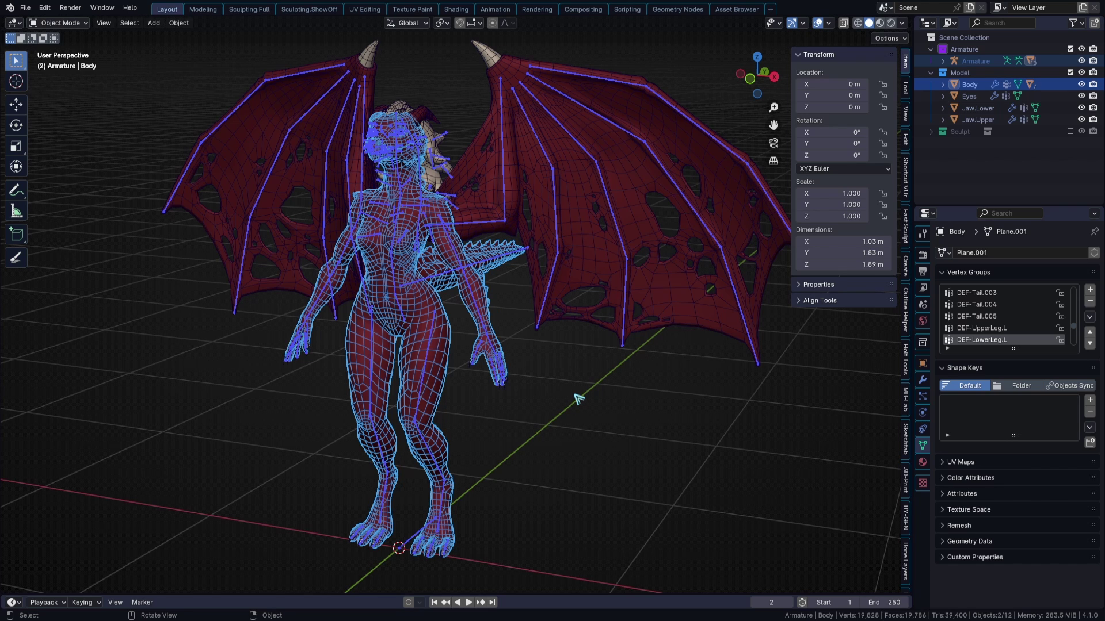
- Select the armature, enter Pose Mode and rotate the left upper leg bone outward
{"action": "middle_click_drag", "start_coordinate": [462, 295], "coordinate": [479, 289]}
{"action": "left_click", "coordinate": [443, 348]}
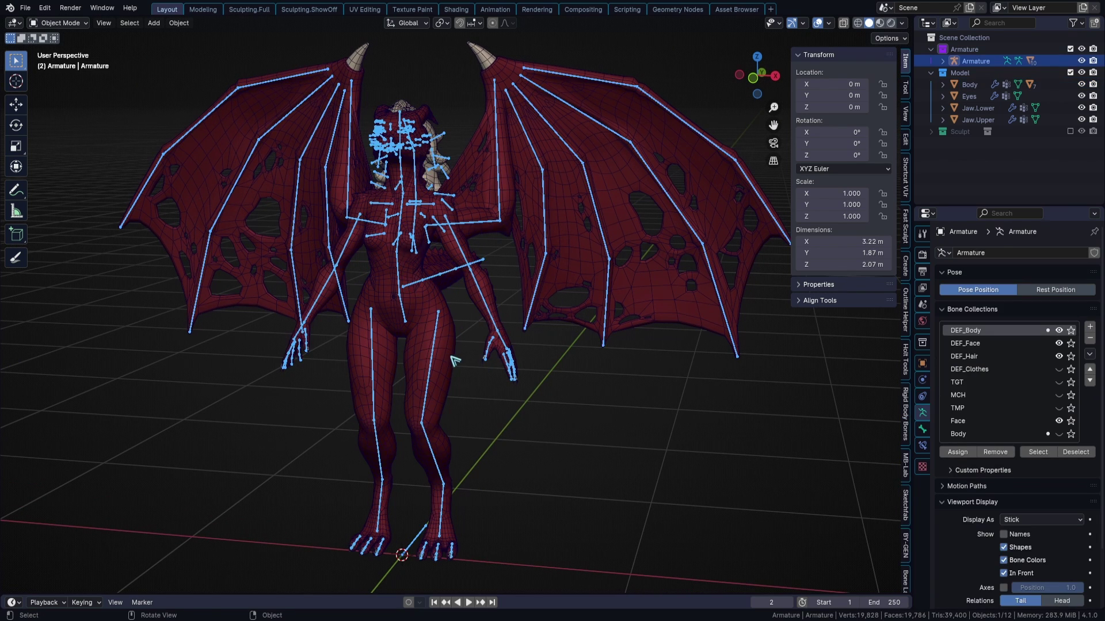
{"action": "key", "text": "ctrl+Tab"}
{"action": "left_click", "coordinate": [441, 339]}
{"action": "middle_click_drag", "start_coordinate": [498, 366], "coordinate": [521, 363]}
{"action": "key", "text": "r"}
{"action": "left_click", "coordinate": [464, 333]}
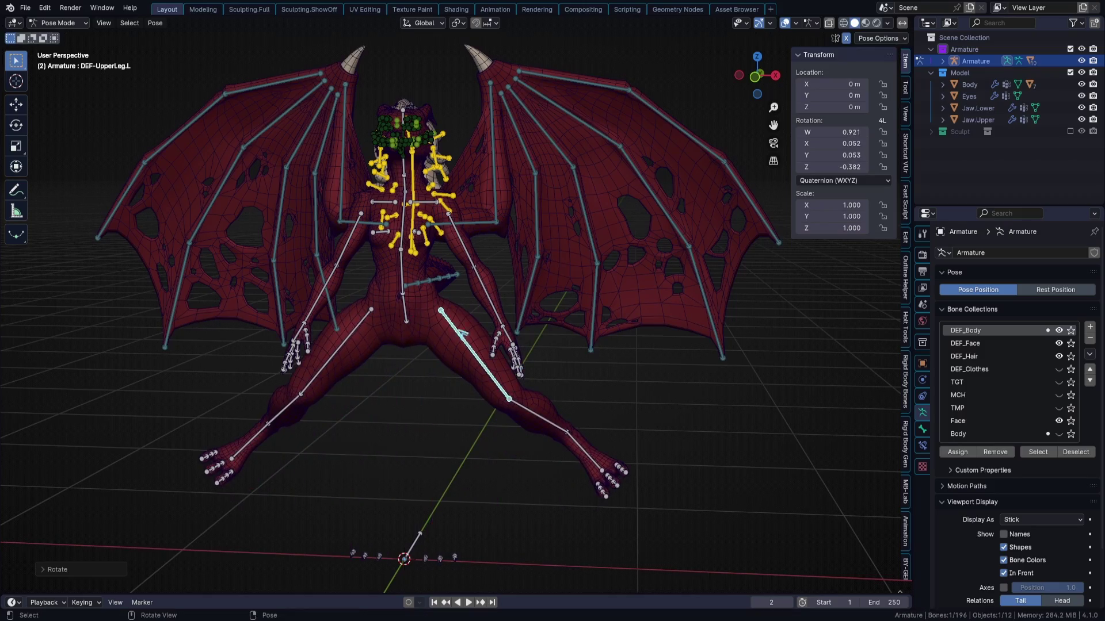
- Return to Object Mode, add the Body to the armature selection and enter Weight Paint mode
{"action": "key", "text": "ctrl+Tab"}
{"action": "scroll", "coordinate": [261, 342], "scroll_direction": "up", "scroll_amount": 3}
{"action": "left_click", "coordinate": [441, 348], "text": "shift"}
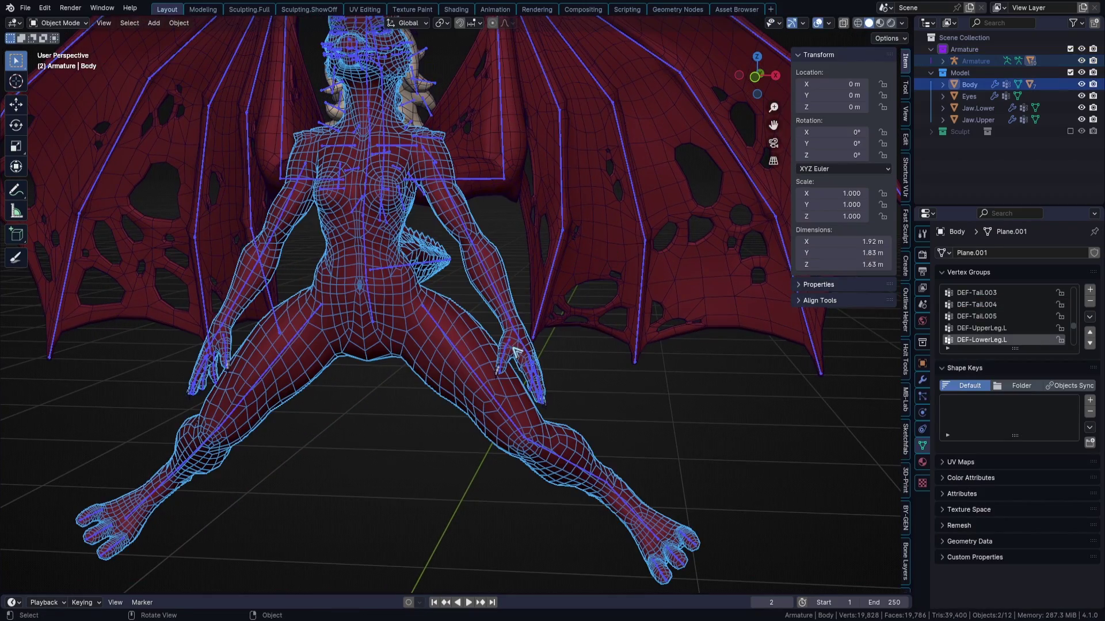
{"action": "left_click", "coordinate": [430, 302]}
{"action": "scroll", "coordinate": [339, 252], "scroll_direction": "up", "scroll_amount": 6}
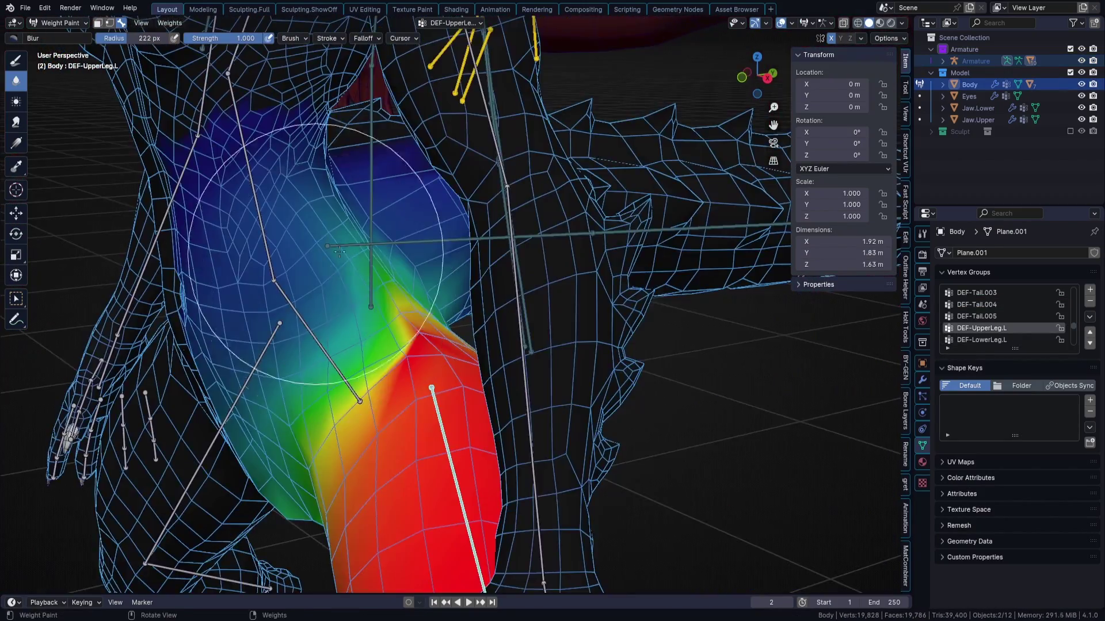
- Blur the DEF-UpperLeg.L weights around the left hip and groin with a 222 px brush
{"action": "mouse_move", "coordinate": [339, 251]}
{"action": "middle_mouse_down"}
{"action": "mouse_move", "coordinate": [486, 338]}
{"action": "mouse_move", "coordinate": [447, 349]}
{"action": "mouse_move", "coordinate": [451, 357]}
{"action": "middle_mouse_up"}
{"action": "left_click", "coordinate": [440, 345], "text": "ctrl+shift"}
{"action": "key", "text": "d"}
{"action": "left_click_drag", "start_coordinate": [451, 357], "coordinate": [448, 370]}
{"action": "mouse_move", "coordinate": [448, 369]}
{"action": "middle_mouse_down"}
{"action": "mouse_move", "coordinate": [473, 377]}
{"action": "mouse_move", "coordinate": [463, 385]}
{"action": "middle_mouse_up"}
{"action": "left_click_drag", "start_coordinate": [463, 385], "coordinate": [449, 368]}
{"action": "mouse_move", "coordinate": [449, 369]}
{"action": "middle_mouse_down"}
{"action": "mouse_move", "coordinate": [427, 370]}
{"action": "mouse_move", "coordinate": [470, 368]}
{"action": "middle_mouse_up"}
{"action": "left_click_drag", "start_coordinate": [470, 368], "coordinate": [491, 323], "text": "shift"}
- With a 195 px Draw brush, subtract DEF-Spine.001 weight from the left hip and upper thigh
{"action": "key", "text": "f"}
{"action": "left_click", "coordinate": [535, 321]}
{"action": "mouse_move", "coordinate": [491, 323]}
{"action": "middle_mouse_down"}
{"action": "mouse_move", "coordinate": [536, 320]}
{"action": "mouse_move", "coordinate": [530, 410]}
{"action": "mouse_move", "coordinate": [557, 398]}
{"action": "middle_mouse_up"}
{"action": "key", "text": "shift+space"}
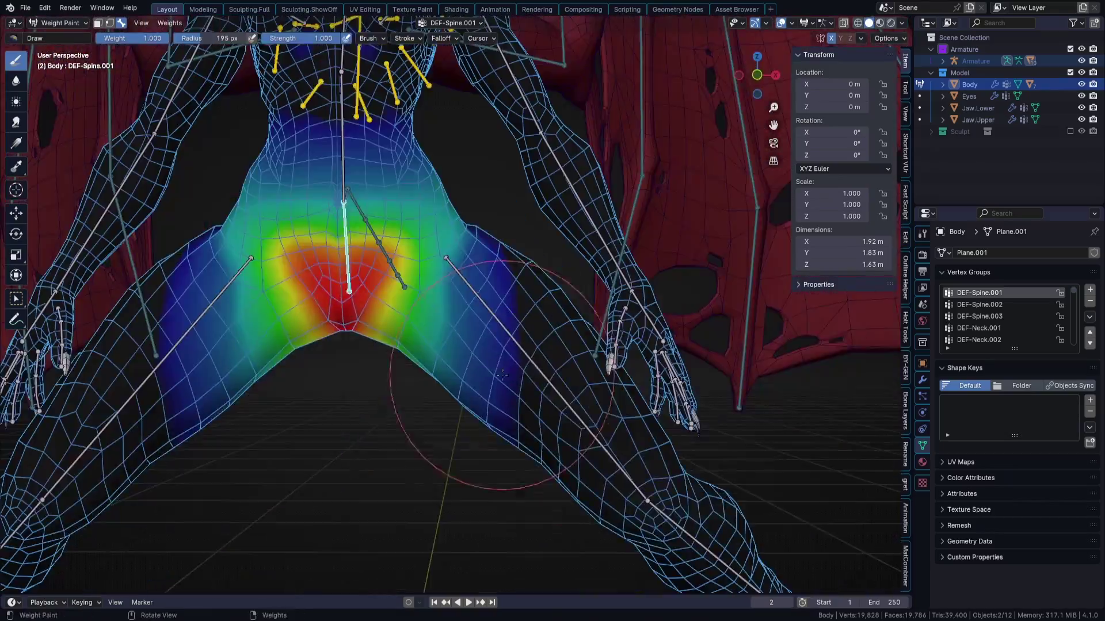
{"action": "left_click", "coordinate": [502, 375], "text": "ctrl"}
{"action": "middle_click_drag", "start_coordinate": [501, 375], "coordinate": [455, 256]}
{"action": "left_click", "coordinate": [277, 190], "text": "ctrl"}
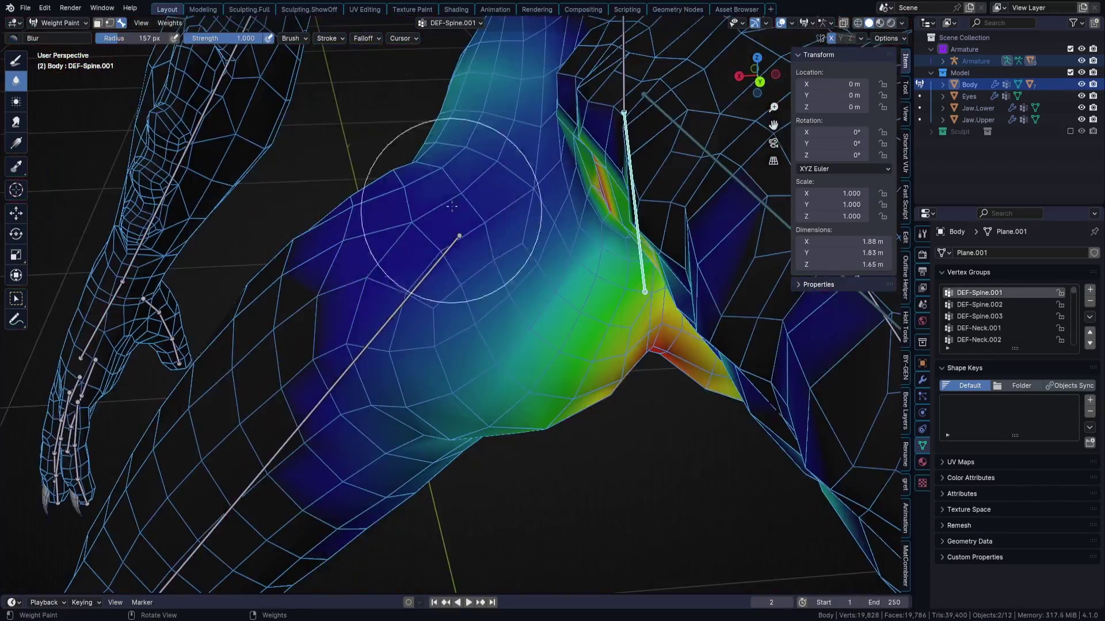
- Pick the left upper leg bone and rotate it back to an upright stance
{"action": "left_click", "coordinate": [402, 302], "text": "ctrl"}
{"action": "middle_click_drag", "start_coordinate": [397, 301], "coordinate": [541, 289]}
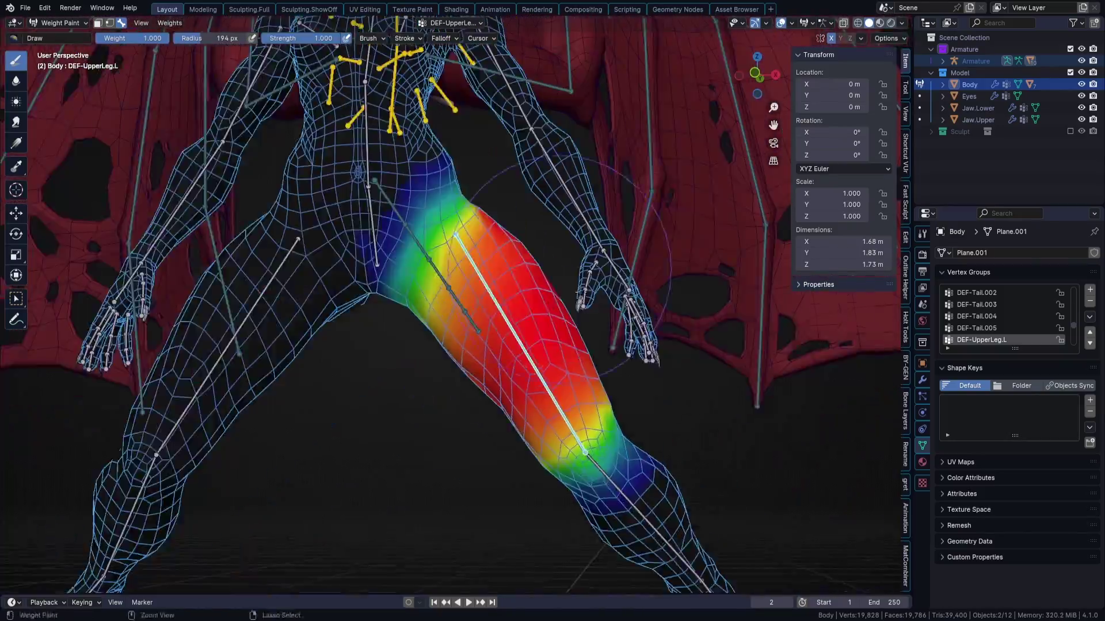
{"action": "middle_click_drag", "start_coordinate": [580, 296], "coordinate": [601, 317], "text": "ctrl"}
{"action": "key", "text": "r"}
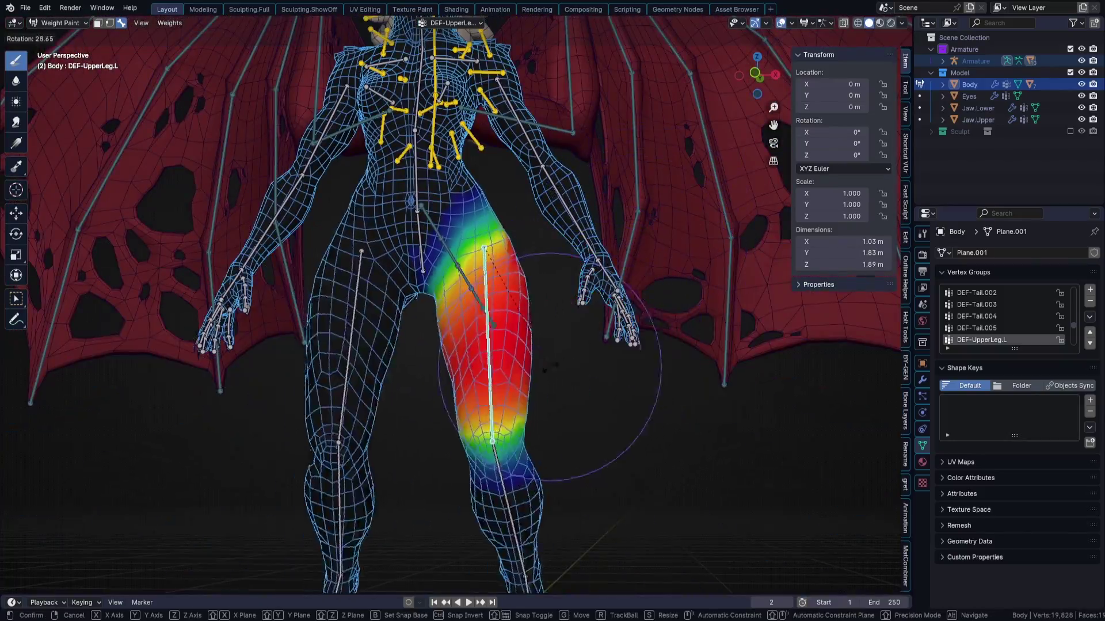
{"action": "left_click", "coordinate": [685, 346]}
- Raise the left leg by rotating its upper leg bone about the X axis
{"action": "middle_click_drag", "start_coordinate": [685, 345], "coordinate": [554, 370]}
{"action": "key", "text": "r"}
{"action": "key", "text": "x"}
{"action": "left_click", "coordinate": [440, 357]}
{"action": "middle_click_drag", "start_coordinate": [440, 357], "coordinate": [698, 383]}
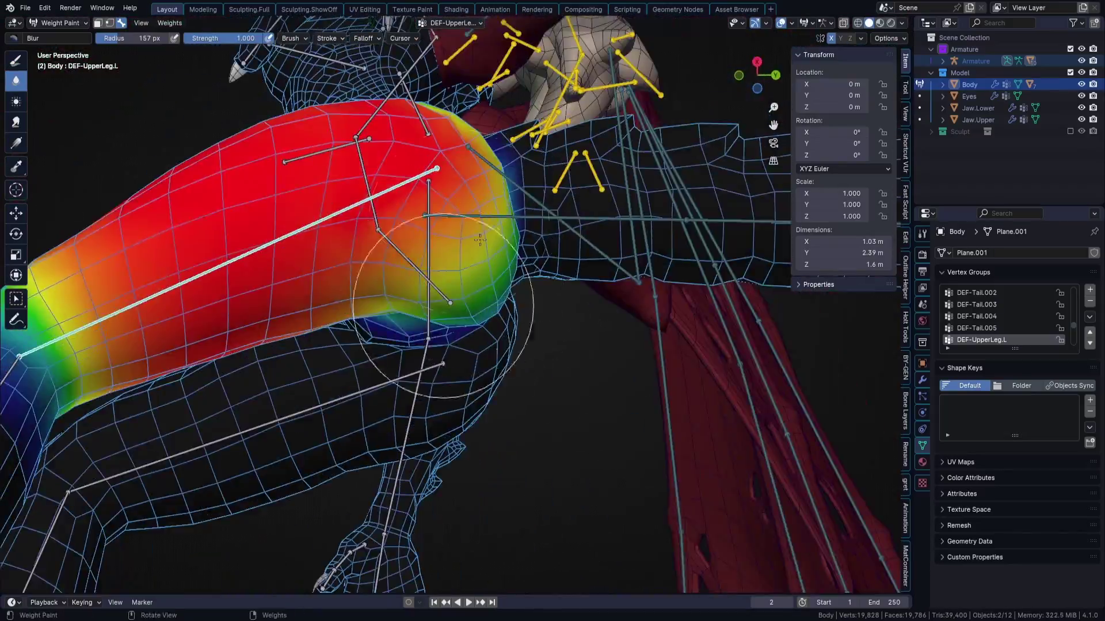
- Adjust the raised left upper leg's rotation and resize the Blur brush to 171 px
{"action": "scroll", "coordinate": [410, 218], "scroll_direction": "up", "scroll_amount": 3}
{"action": "mouse_move", "coordinate": [410, 220]}
{"action": "middle_mouse_down"}
{"action": "mouse_move", "coordinate": [601, 268]}
{"action": "mouse_move", "coordinate": [650, 294]}
{"action": "middle_mouse_up"}
{"action": "scroll", "coordinate": [650, 294], "scroll_direction": "down", "scroll_amount": 3}
{"action": "key", "text": "r"}
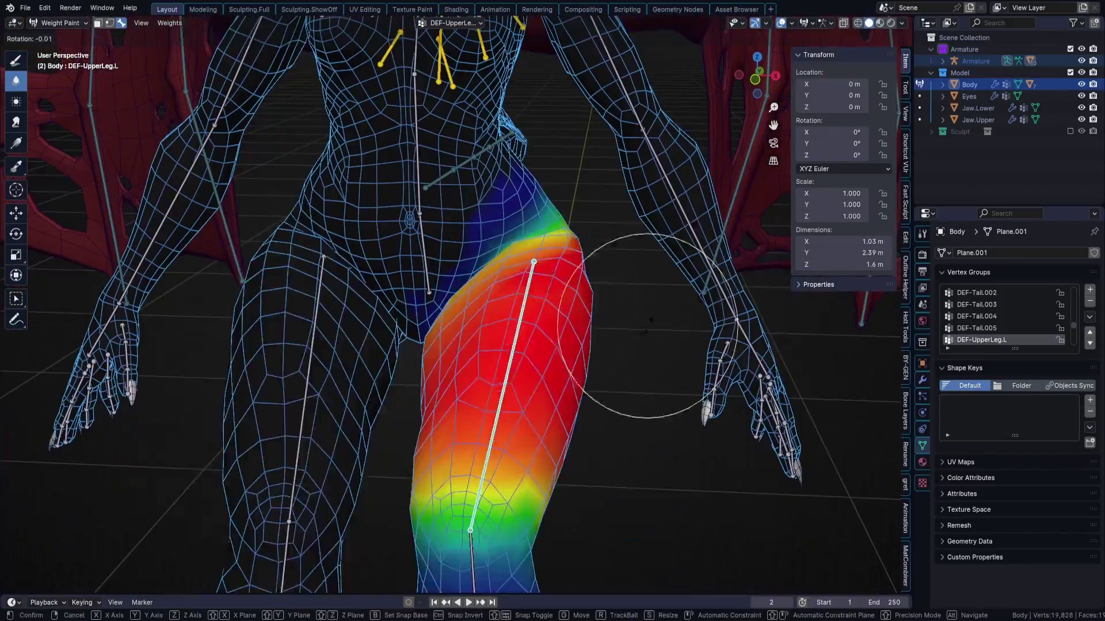
{"action": "left_click", "coordinate": [617, 301]}
{"action": "scroll", "coordinate": [601, 276], "scroll_direction": "up", "scroll_amount": 4}
{"action": "key", "text": "f"}
{"action": "left_click", "coordinate": [541, 252]}
- Clear the left upper leg bone's rotation and try swinging the leg outward
{"action": "scroll", "coordinate": [541, 251], "scroll_direction": "down", "scroll_amount": 3}
{"action": "mouse_move", "coordinate": [541, 252]}
{"action": "middle_mouse_down"}
{"action": "mouse_move", "coordinate": [532, 271]}
{"action": "mouse_move", "coordinate": [566, 330]}
{"action": "mouse_move", "coordinate": [505, 368]}
{"action": "middle_mouse_up"}
{"action": "scroll", "coordinate": [567, 330], "scroll_direction": "down", "scroll_amount": 2}
{"action": "scroll", "coordinate": [592, 328], "scroll_direction": "down", "scroll_amount": 2}
{"action": "key", "text": "alt+r"}
{"action": "scroll", "coordinate": [594, 331], "scroll_direction": "up", "scroll_amount": 1}
{"action": "key", "text": "r"}
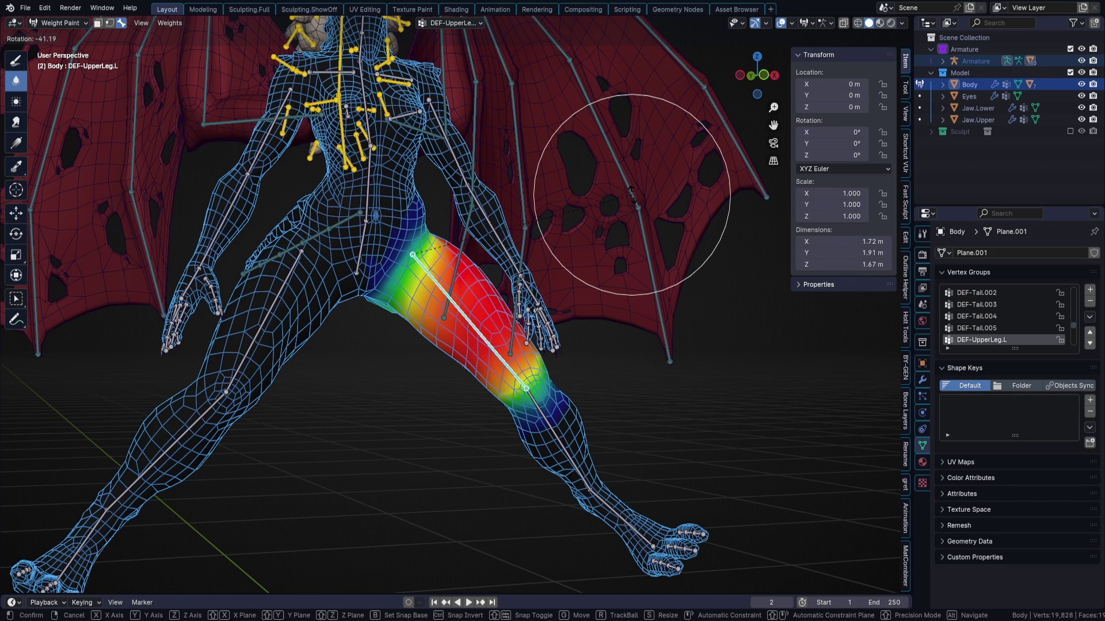
{"action": "right_click", "coordinate": [632, 195]}
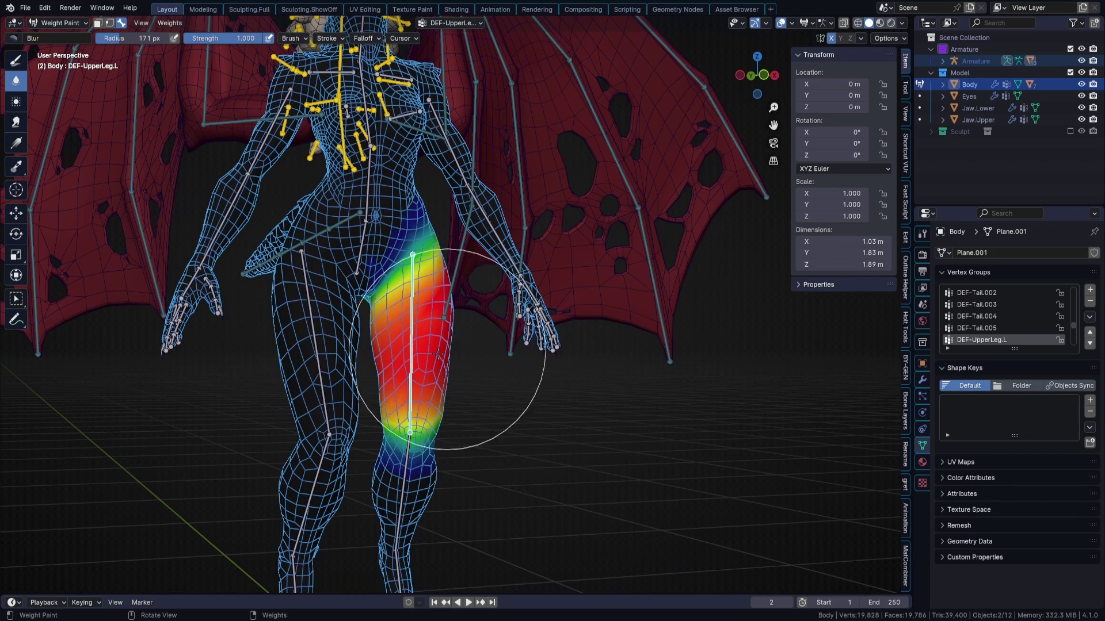
- Show the brush tool settings and assign automatic weights from bones to DEF-Tail.001
{"action": "middle_click_drag", "start_coordinate": [448, 350], "coordinate": [501, 368]}
{"action": "left_click", "coordinate": [374, 282], "text": "alt"}
{"action": "mouse_move", "coordinate": [391, 305]}
{"action": "middle_mouse_down"}
{"action": "mouse_move", "coordinate": [444, 320]}
{"action": "mouse_move", "coordinate": [469, 370]}
{"action": "mouse_move", "coordinate": [547, 345]}
{"action": "mouse_move", "coordinate": [576, 357]}
{"action": "mouse_move", "coordinate": [568, 370]}
{"action": "middle_mouse_up"}
{"action": "left_click", "coordinate": [922, 233]}
{"action": "scroll", "coordinate": [1040, 313], "scroll_direction": "down", "scroll_amount": 5}
{"action": "key", "text": "q"}
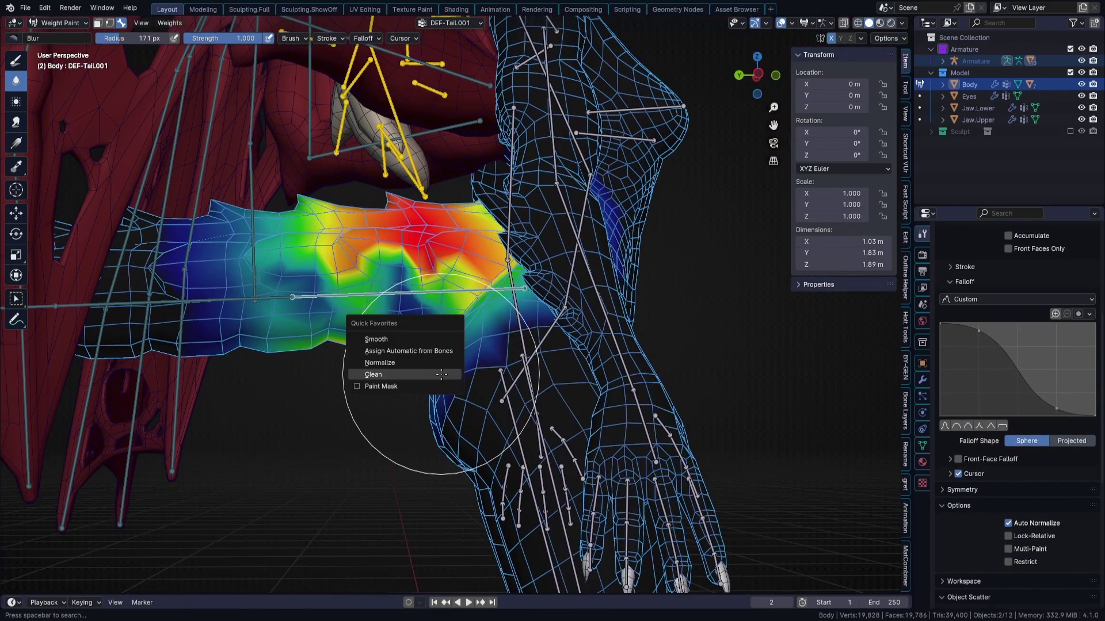
{"action": "left_click", "coordinate": [432, 351]}
- Assign automatic weights from bones to DEF-Tail.002 and DEF-Tail.003
{"action": "middle_click_drag", "start_coordinate": [433, 369], "coordinate": [305, 309]}
{"action": "left_click", "coordinate": [305, 305], "text": "ctrl+shift"}
{"action": "key", "text": "q"}
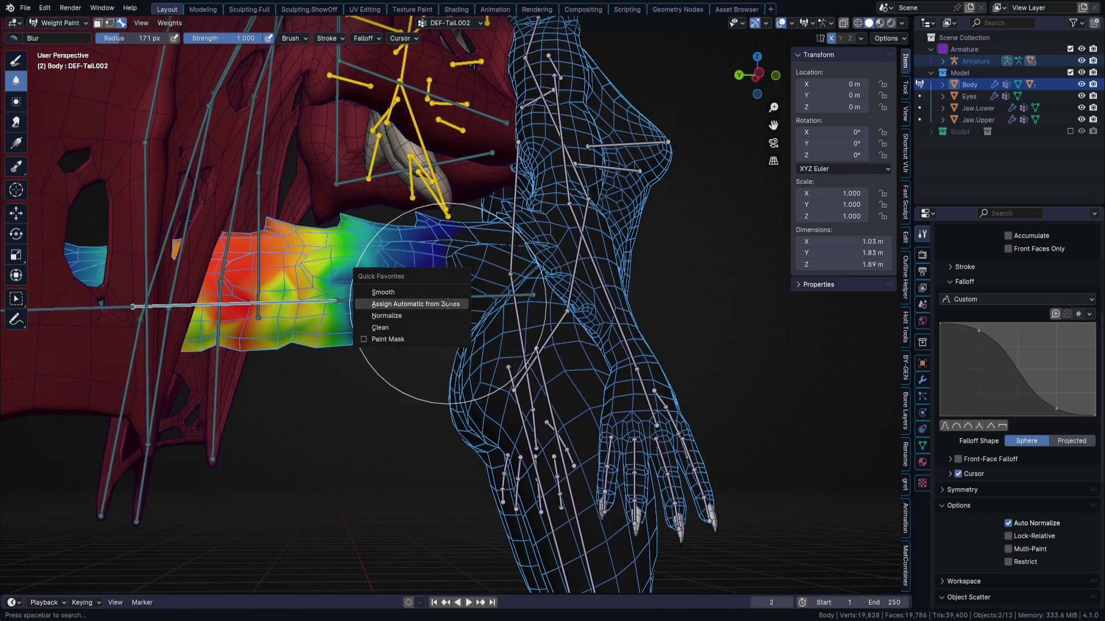
{"action": "left_click", "coordinate": [443, 303]}
{"action": "middle_click_drag", "start_coordinate": [443, 303], "coordinate": [486, 264]}
{"action": "left_click", "coordinate": [282, 190], "text": "ctrl+shift"}
{"action": "key", "text": "q"}
{"action": "left_click", "coordinate": [466, 202]}
- Assign automatic weights from bones to DEF-Tail.004 and DEF-Tail.005 at the tail's end
{"action": "middle_click_drag", "start_coordinate": [467, 203], "coordinate": [630, 228], "text": "shift"}
{"action": "left_click", "coordinate": [271, 198], "text": "ctrl+shift"}
{"action": "key", "text": "q"}
{"action": "left_click", "coordinate": [177, 224]}
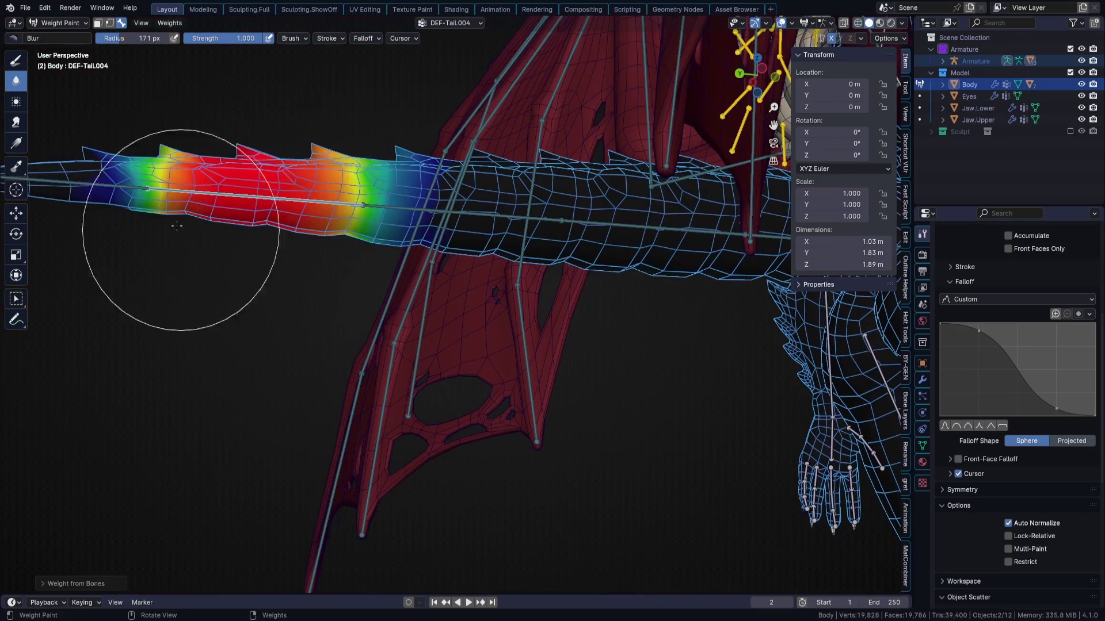
{"action": "left_click", "coordinate": [115, 185], "text": "ctrl+shift"}
{"action": "key", "text": "q"}
{"action": "left_click", "coordinate": [138, 198]}
- Pick the DEF-Tail.001 bone and turn off Front Faces Only for the Draw brush
{"action": "middle_click_drag", "start_coordinate": [538, 219], "coordinate": [345, 259], "text": "shift"}
{"action": "left_click", "coordinate": [495, 276], "text": "ctrl+shift"}
{"action": "middle_click_drag", "start_coordinate": [492, 197], "coordinate": [644, 230]}
{"action": "left_click", "coordinate": [958, 490]}
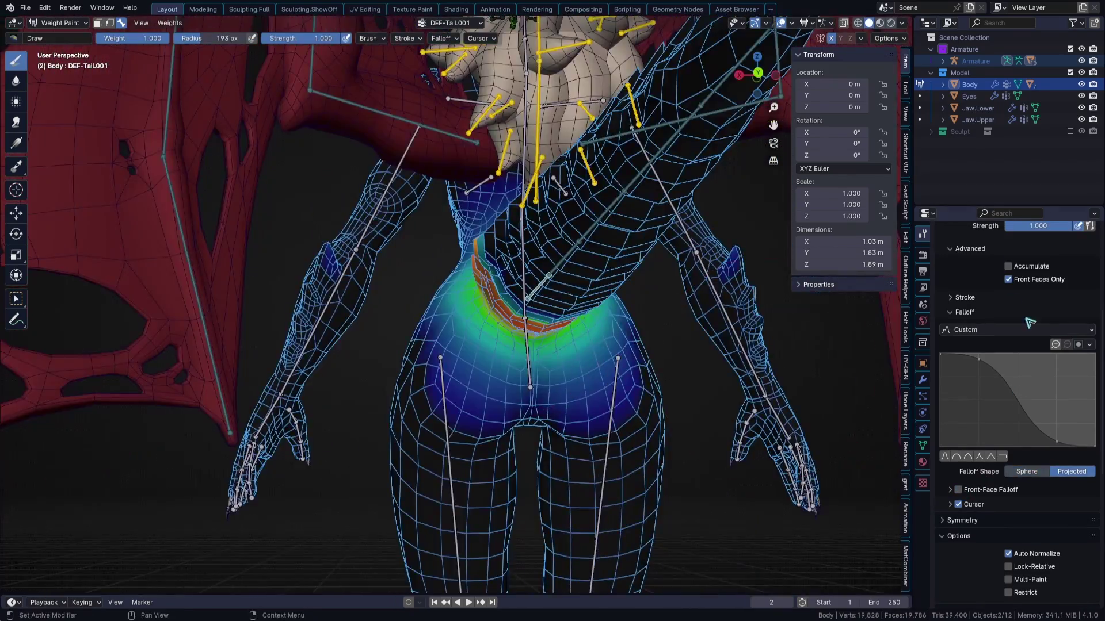
{"action": "left_click", "coordinate": [1008, 279]}
- Enlarge the Draw brush to 245 px and brush two weight strokes across the tail
{"action": "middle_click_drag", "start_coordinate": [437, 259], "coordinate": [609, 230]}
{"action": "key", "text": "f"}
{"action": "left_click_drag", "start_coordinate": [322, 167], "coordinate": [328, 288]}
{"action": "left_click_drag", "start_coordinate": [403, 172], "coordinate": [397, 299]}
{"action": "middle_click_drag", "start_coordinate": [469, 342], "coordinate": [490, 334]}
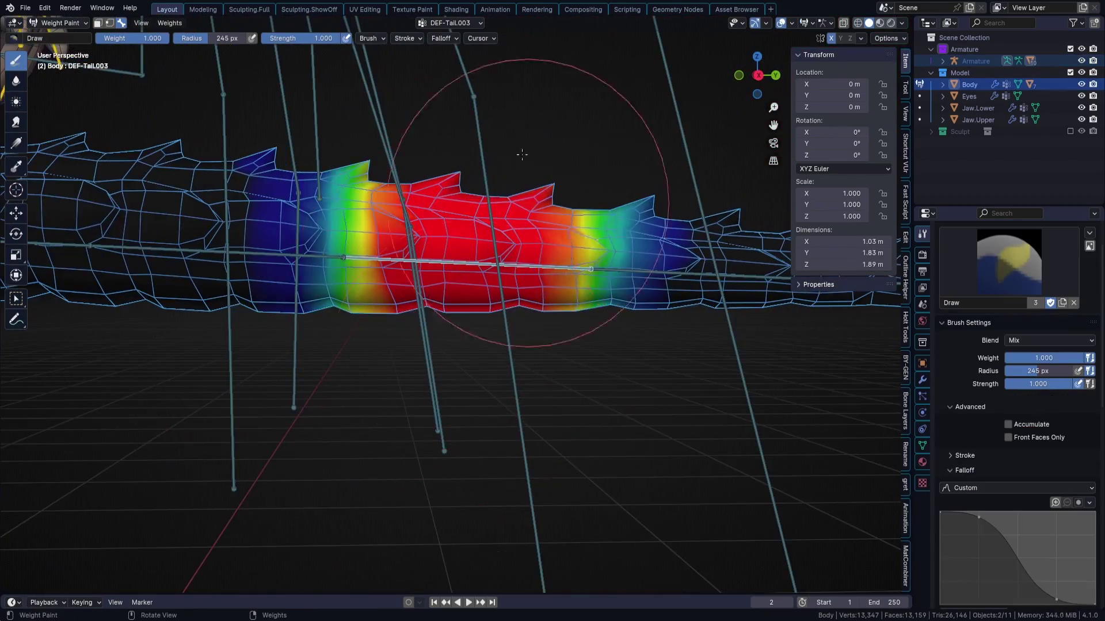
- Pick the tail tip bone DEF-Tail.005 and blur its weight boundary with the Blur brush
{"action": "middle_click_drag", "start_coordinate": [679, 230], "coordinate": [535, 227], "text": "shift"}
{"action": "left_click", "coordinate": [728, 275], "text": "ctrl+shift"}
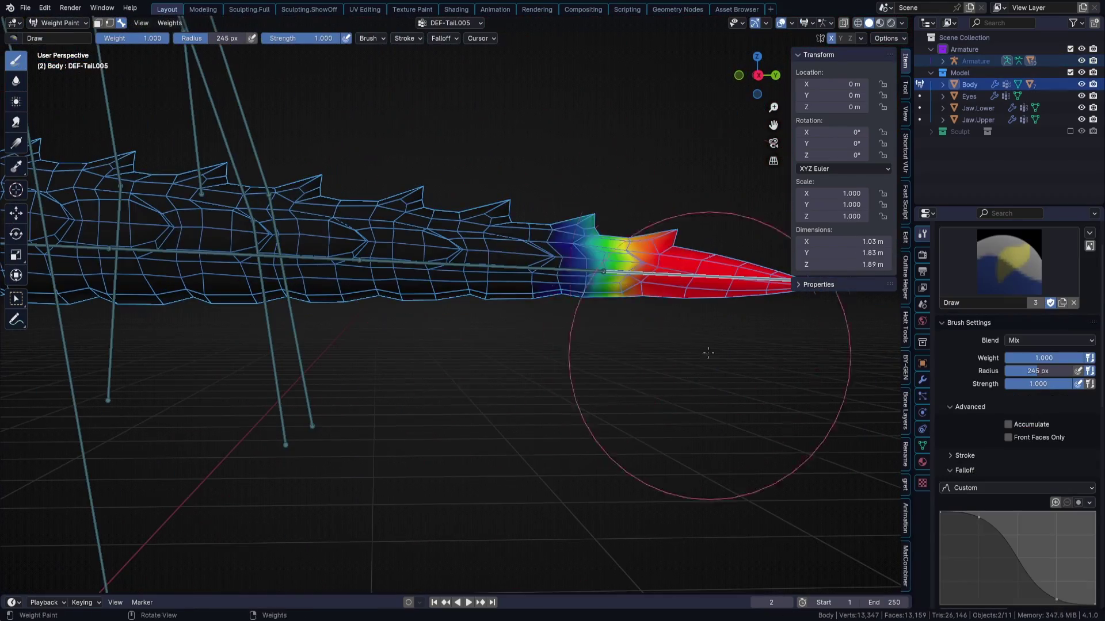
{"action": "left_click", "coordinate": [16, 81]}
{"action": "left_click_drag", "start_coordinate": [610, 241], "coordinate": [621, 252]}
- Change the pivot point and rotate the tail bones to curl the tail upward
{"action": "key", "text": "period"}
{"action": "left_click", "coordinate": [541, 347]}
{"action": "key", "text": "r"}
{"action": "middle_click_drag", "start_coordinate": [518, 299], "coordinate": [621, 346]}
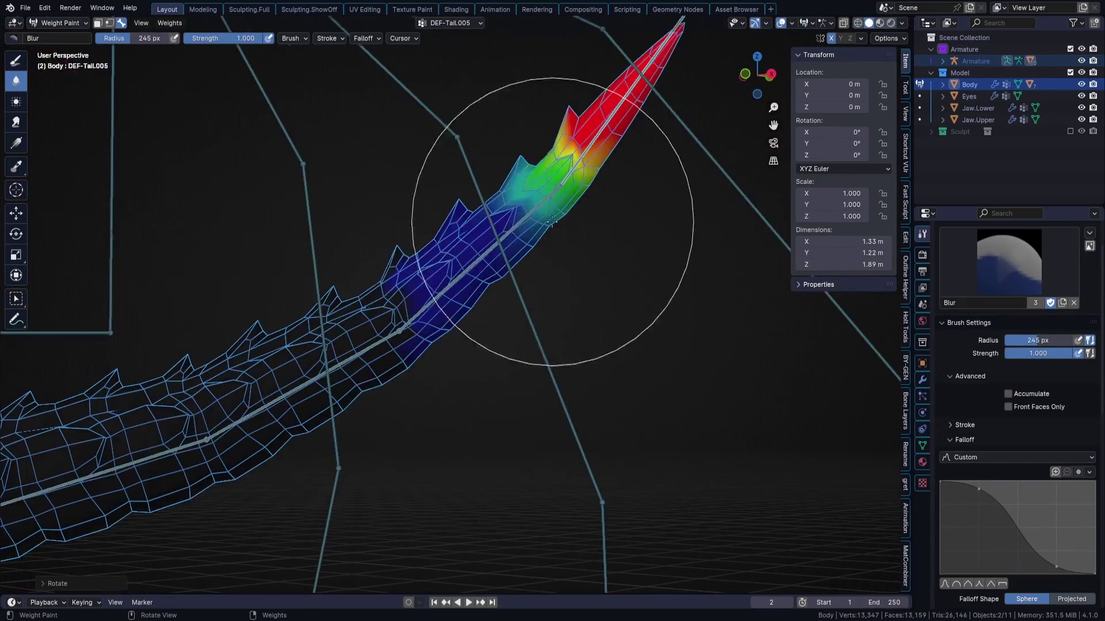
- Enlarge the Blur brush to 293 px and step through the curled tail's bones from DEF-Tail.004 back to DEF-Spine.001
{"action": "left_click", "coordinate": [386, 397], "text": "ctrl+shift"}
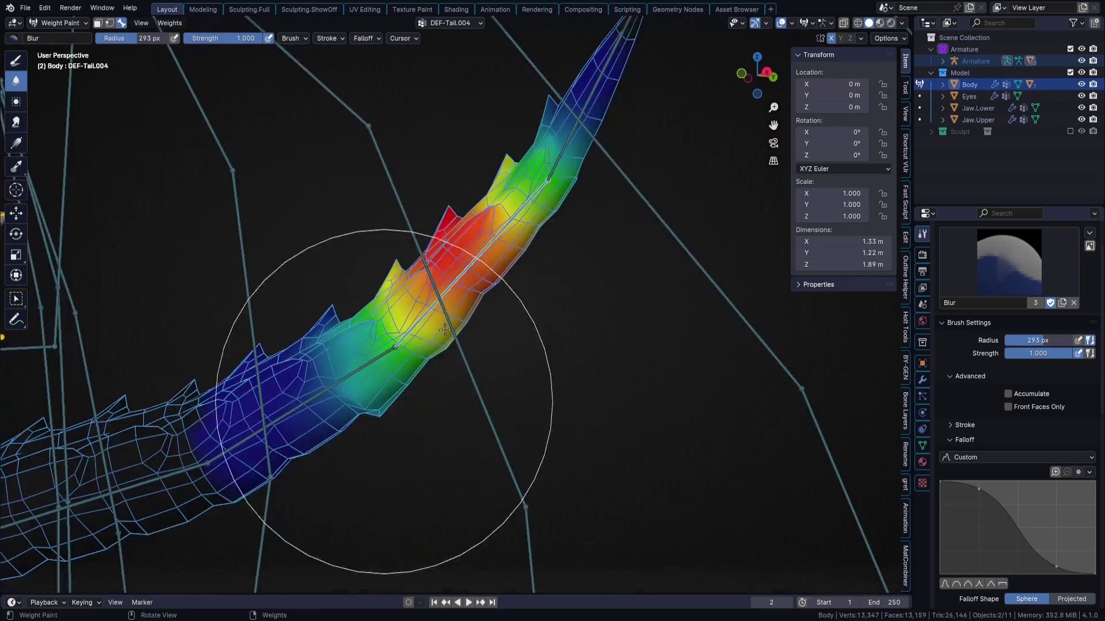
{"action": "middle_click_drag", "start_coordinate": [386, 397], "coordinate": [572, 291]}
{"action": "key", "text": "2"}
{"action": "left_click", "coordinate": [536, 314], "text": "ctrl+shift"}
{"action": "middle_click_drag", "start_coordinate": [541, 335], "coordinate": [354, 386]}
{"action": "key", "text": "3"}
{"action": "left_click", "coordinate": [91, 425], "text": "ctrl+shift"}
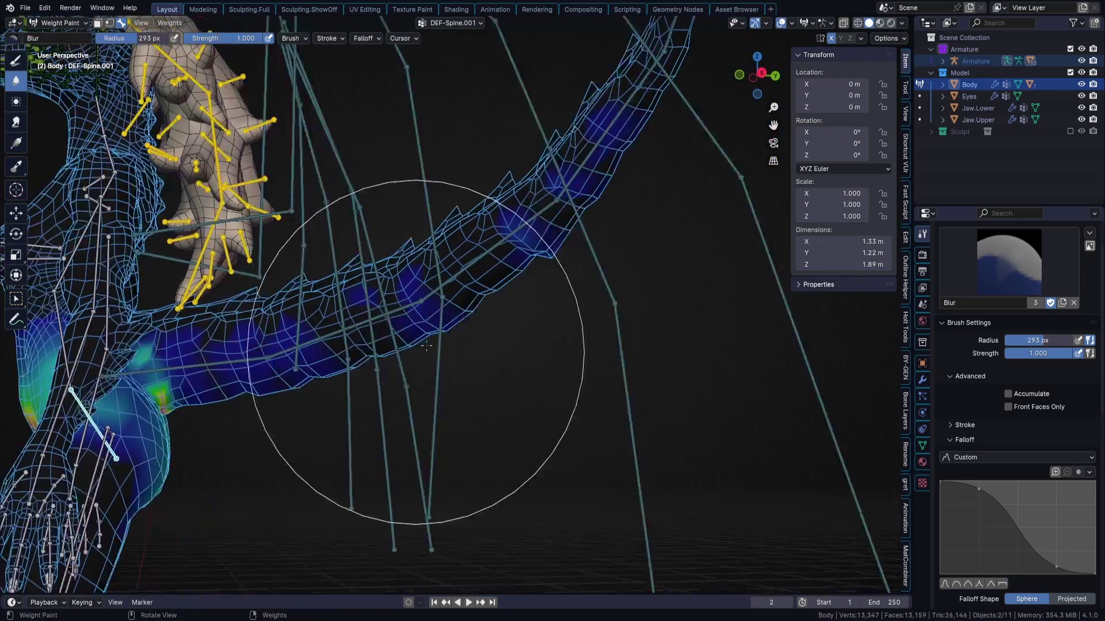
- Clean the Body's stray vertex group weights along the tail and check the DEF-Tail.004 and DEF-Tail.002 weights
{"action": "left_click", "coordinate": [169, 23]}
{"action": "left_click", "coordinate": [161, 553]}
{"action": "left_click", "coordinate": [16, 60]}
{"action": "left_click", "coordinate": [276, 356], "text": "ctrl+shift"}
{"action": "middle_click_drag", "start_coordinate": [617, 136], "coordinate": [394, 335]}
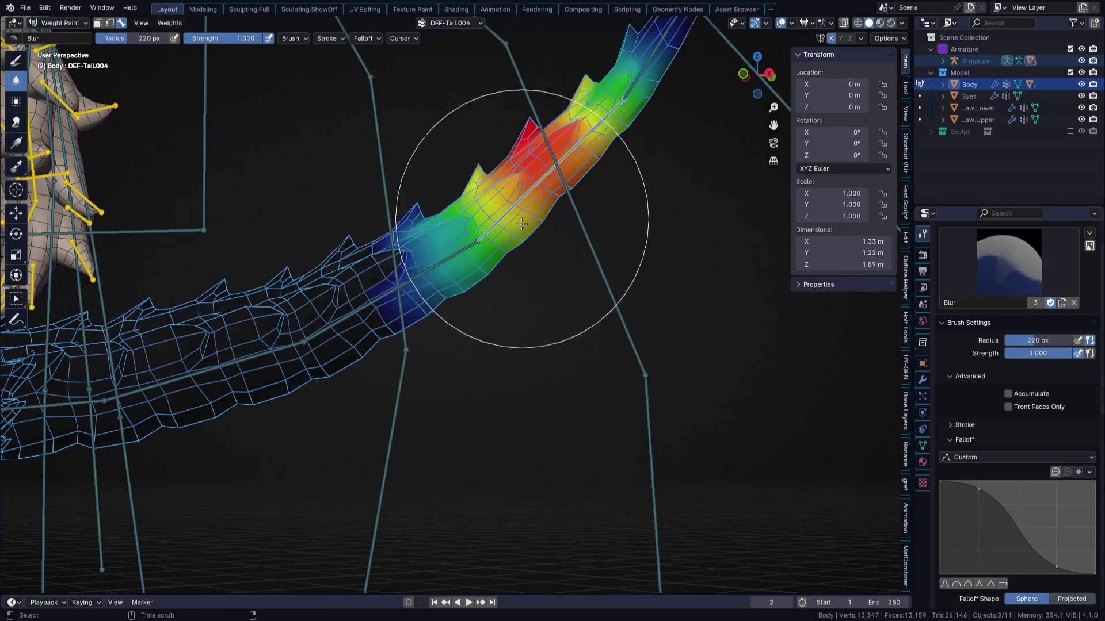
{"action": "middle_click_drag", "start_coordinate": [382, 316], "coordinate": [468, 192]}
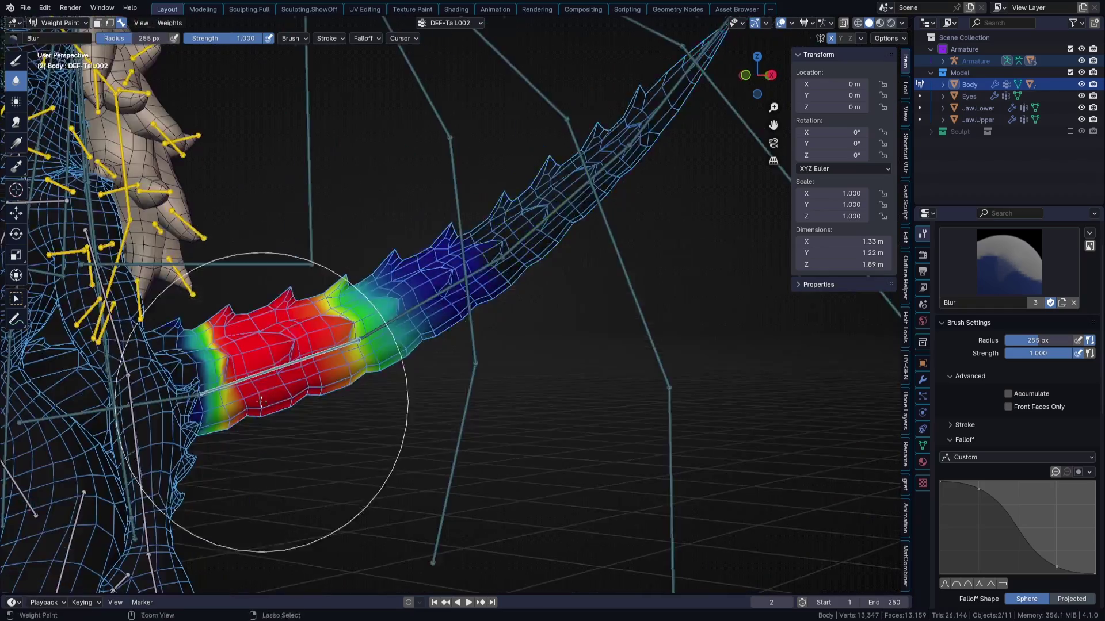
{"action": "middle_click_drag", "start_coordinate": [247, 457], "coordinate": [316, 342]}
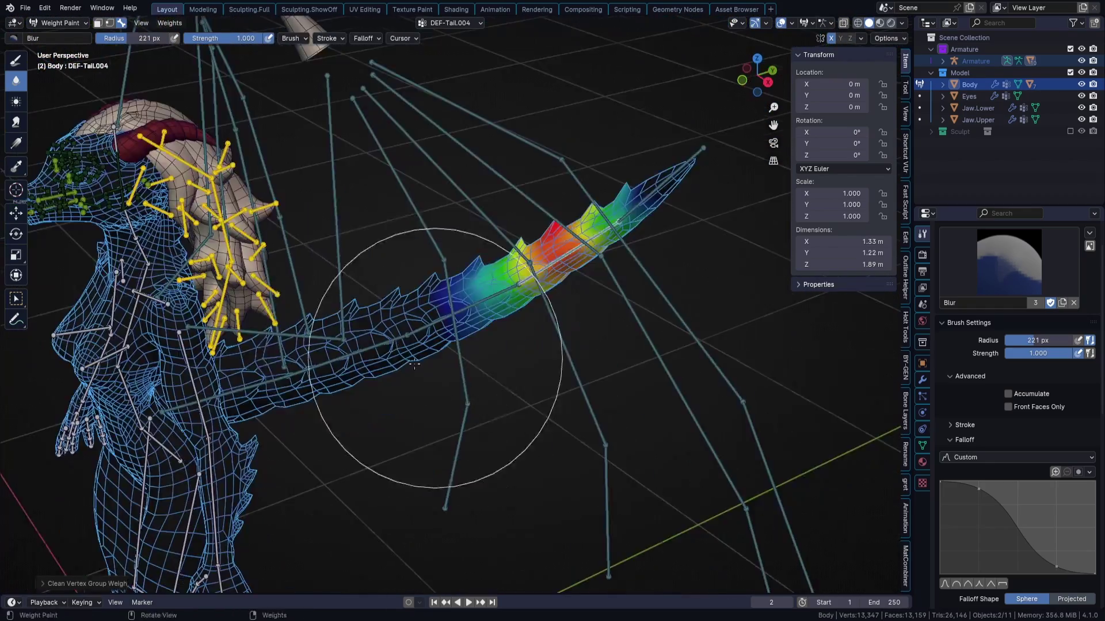
- Enlarge the Blur brush to 336 px and soften the DEF-Tail.004 weights along the bent tail
{"action": "middle_click_drag", "start_coordinate": [444, 259], "coordinate": [414, 255]}
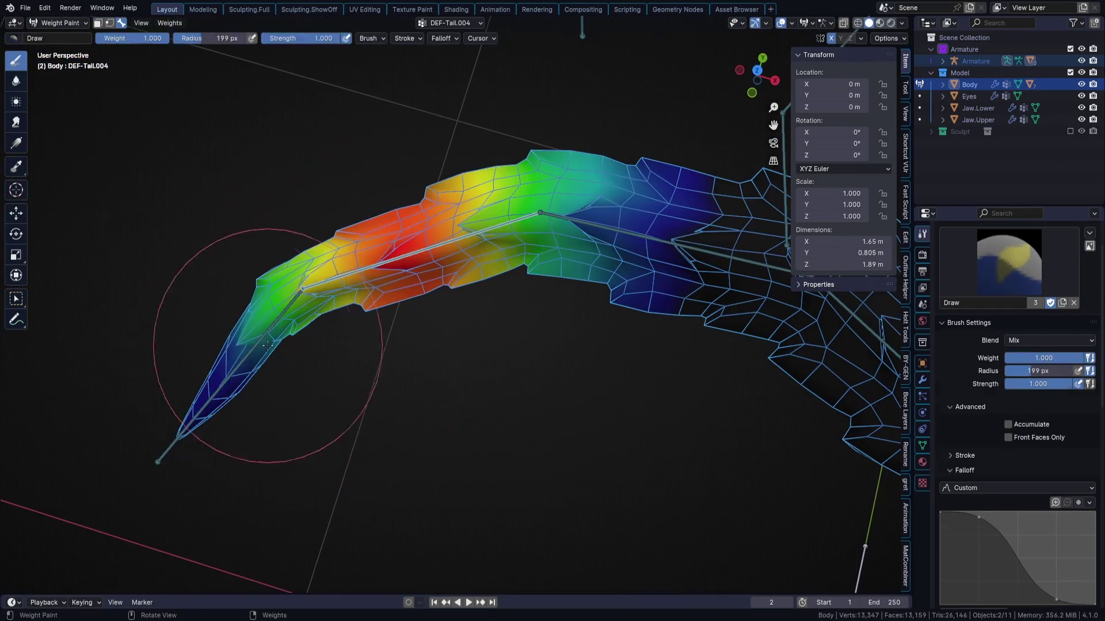
{"action": "key", "text": "f"}
{"action": "left_click", "coordinate": [352, 249]}
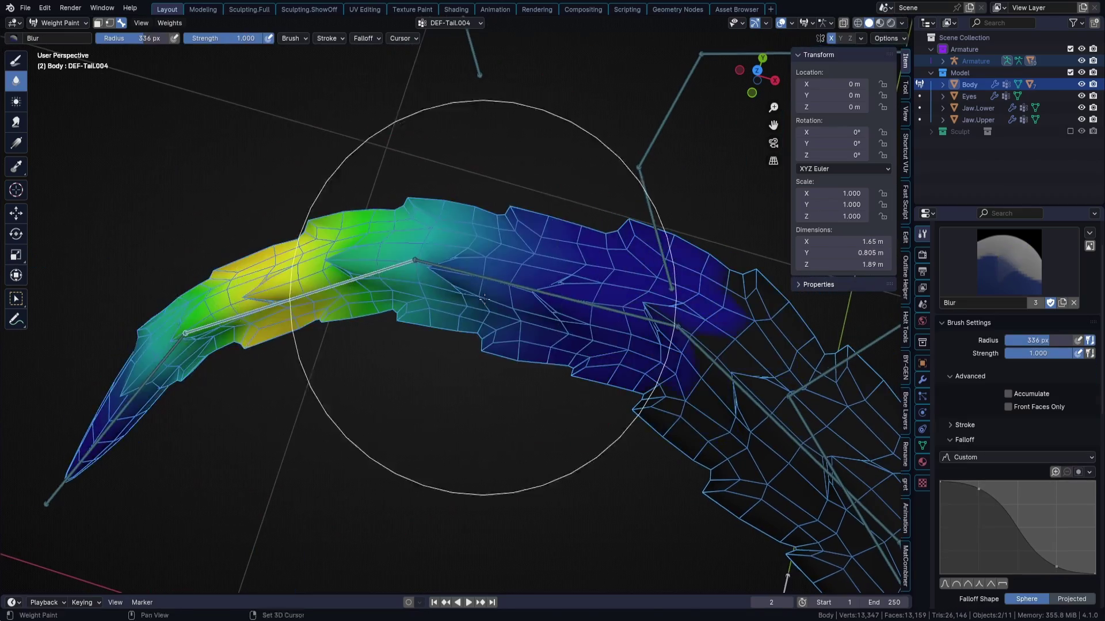
- Rotate the tail bones sideways to bend the straightened tail
{"action": "key", "text": "shift+space"}
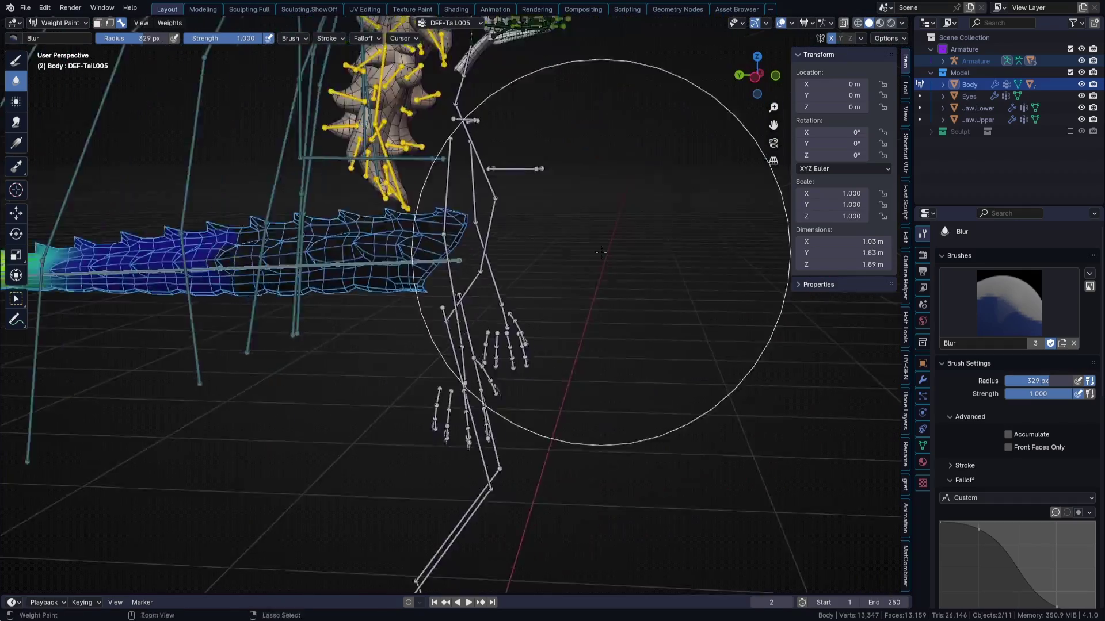
{"action": "key", "text": "r"}
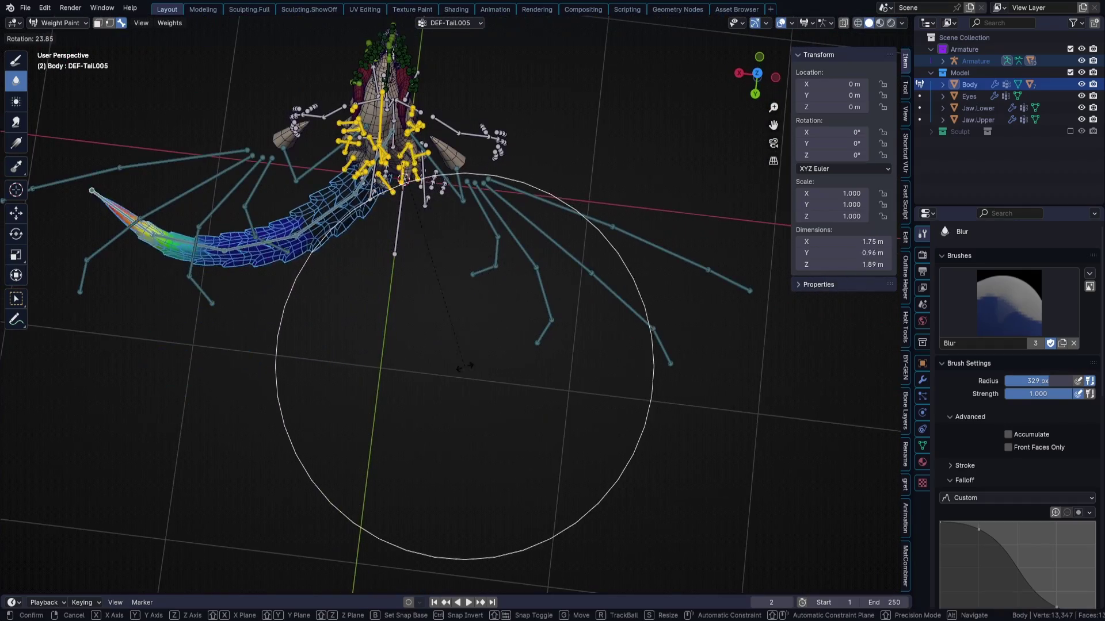